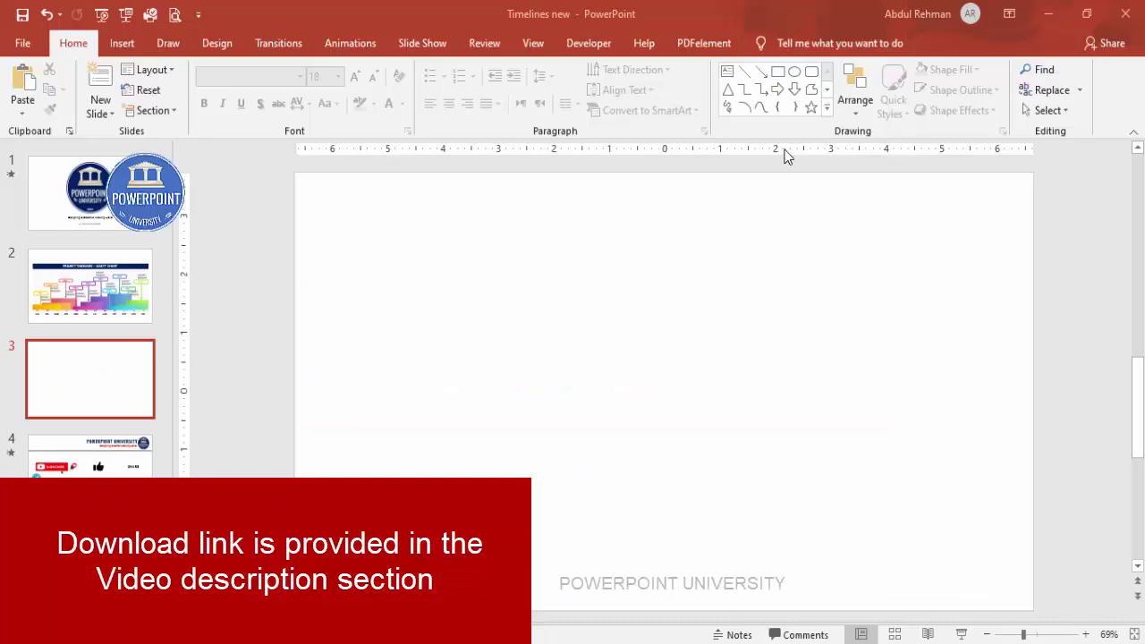
Step: Insert a table with 12 columns and 2 rows on the empty slide
left_click(121, 43)
left_click(79, 109)
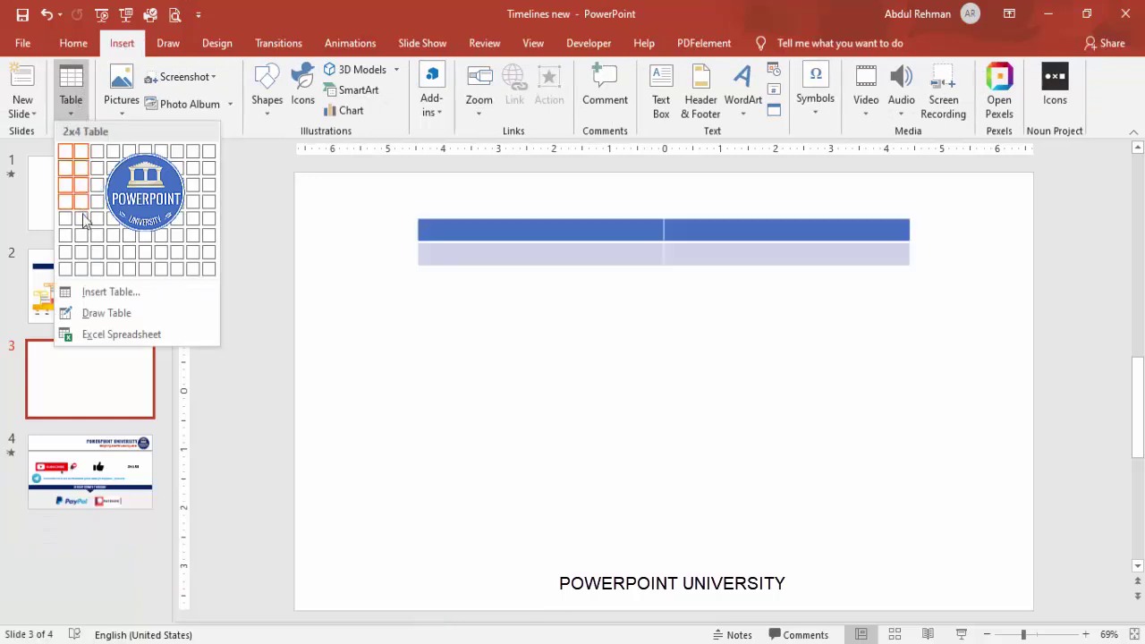
left_click(109, 292)
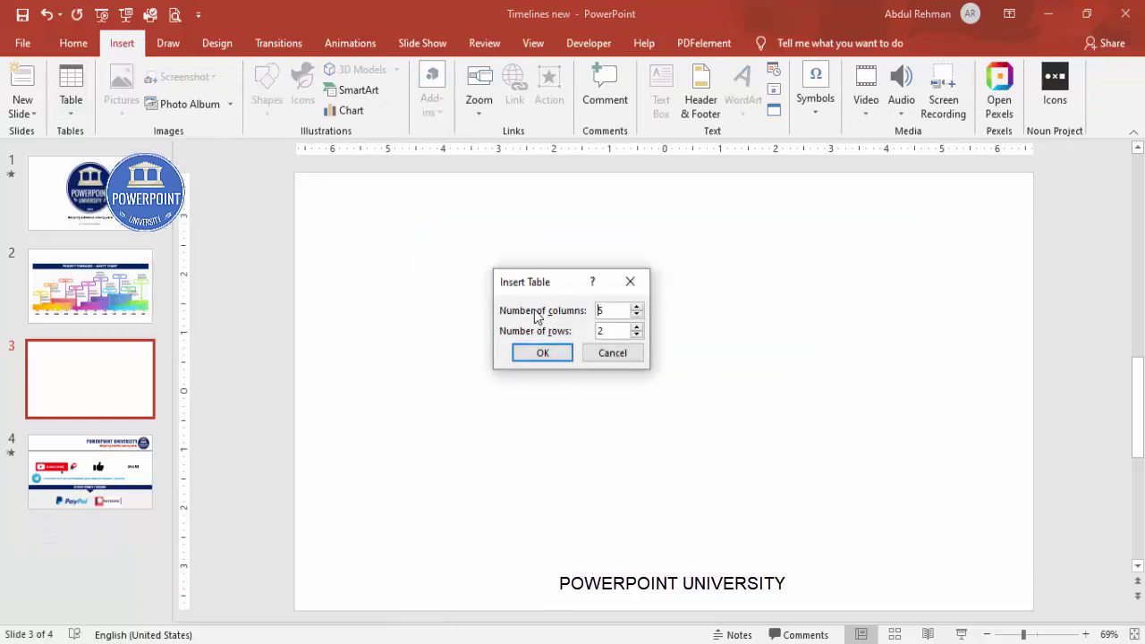
double_click(617, 310)
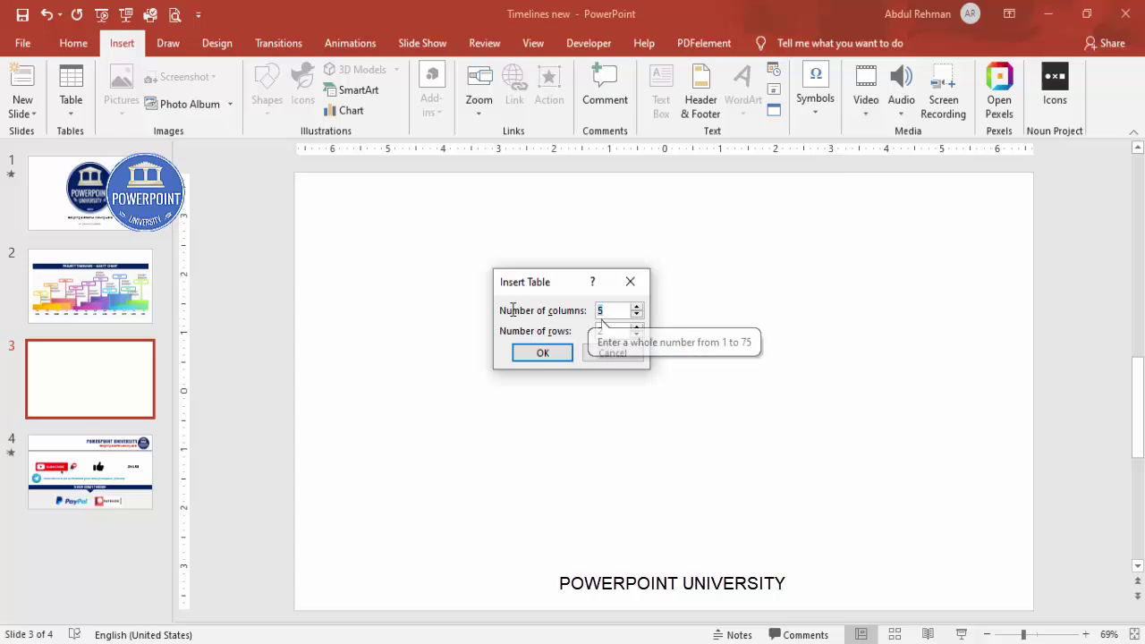
type("12")
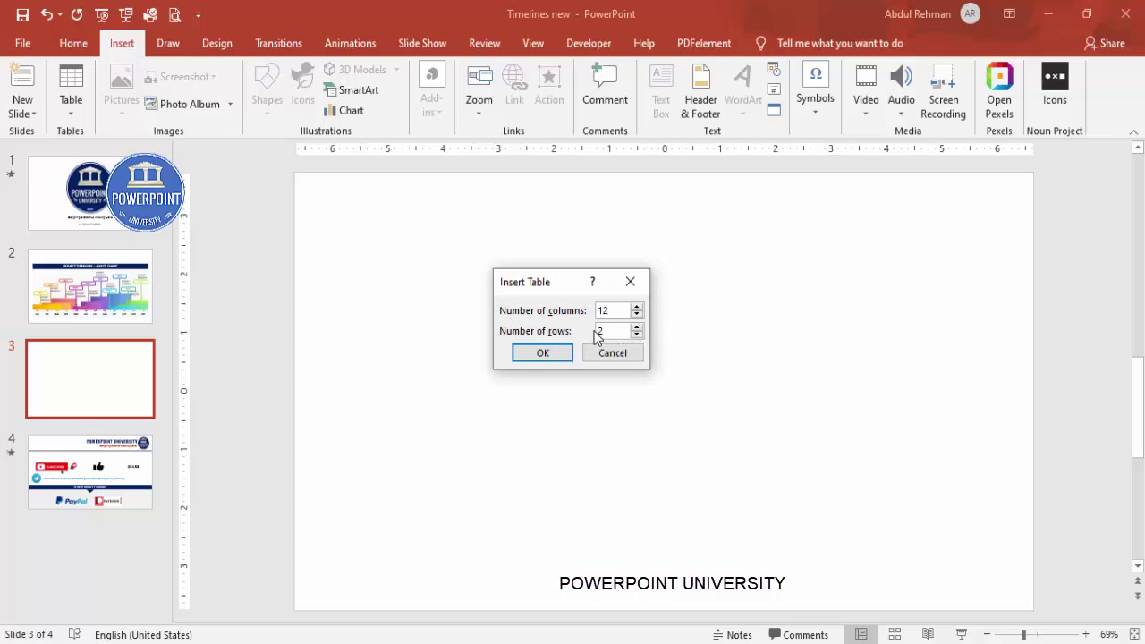
left_click(558, 354)
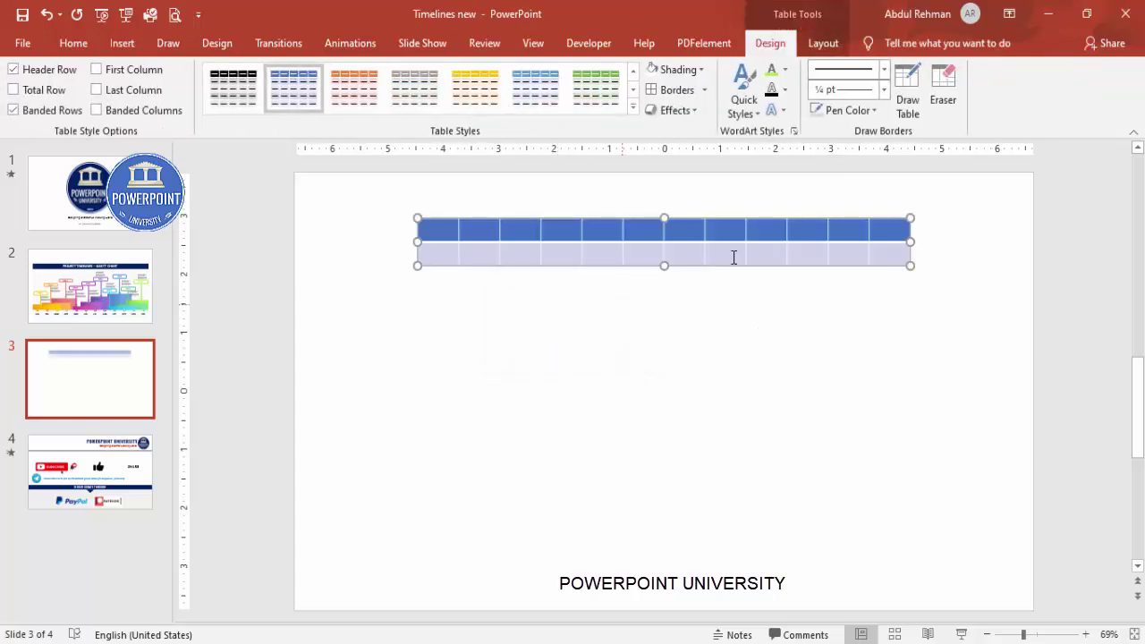
Step: Stretch the table much taller and select its second row
left_click_drag(666, 266, 670, 418)
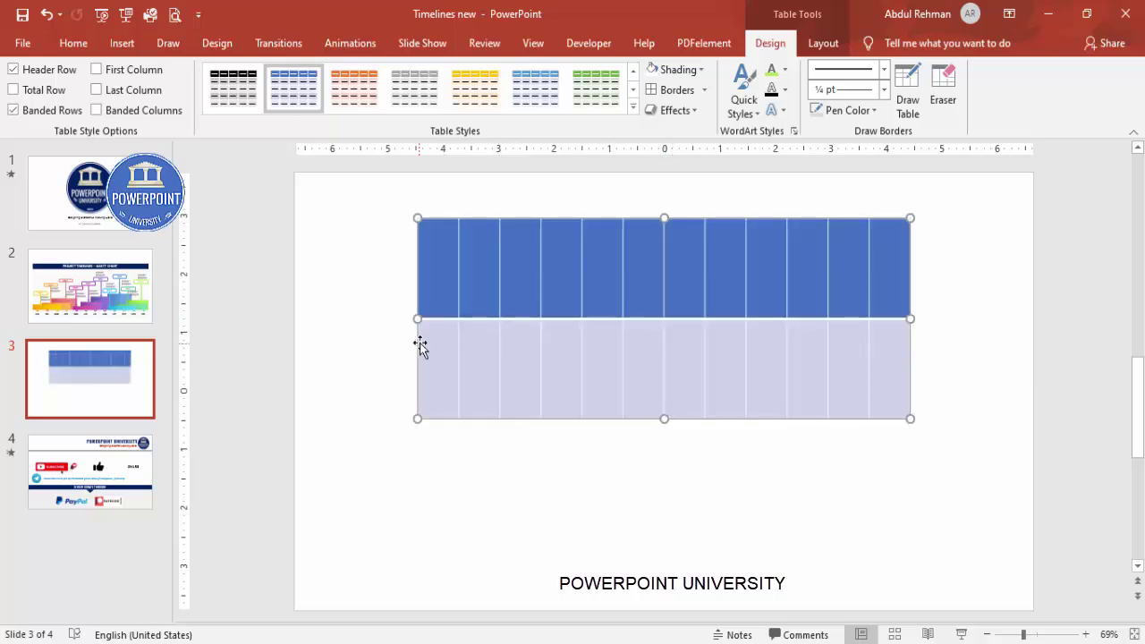
left_click_drag(439, 338, 885, 372)
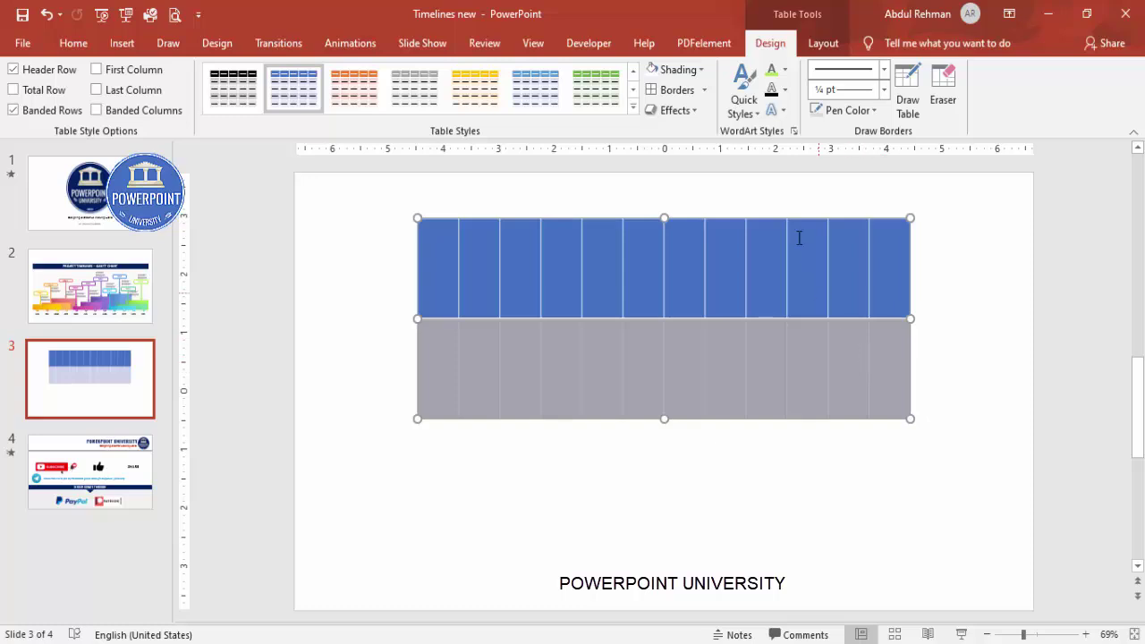
left_click(822, 43)
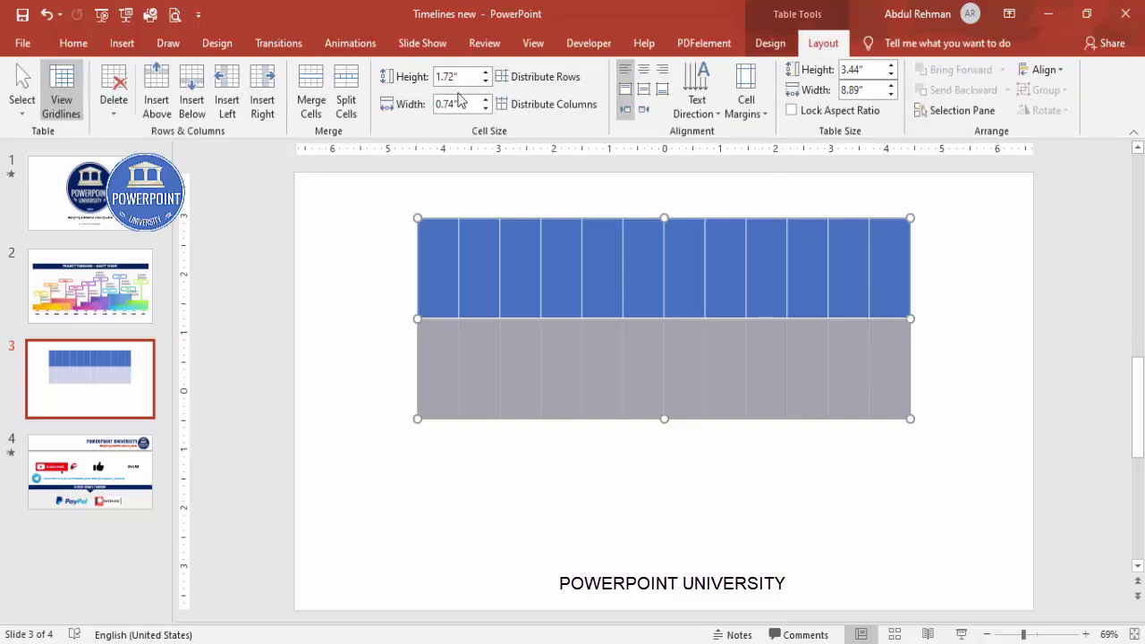
Step: Set the bottom row to 0.8" high and the top row to about 4" high
left_click_drag(485, 82, 484, 82)
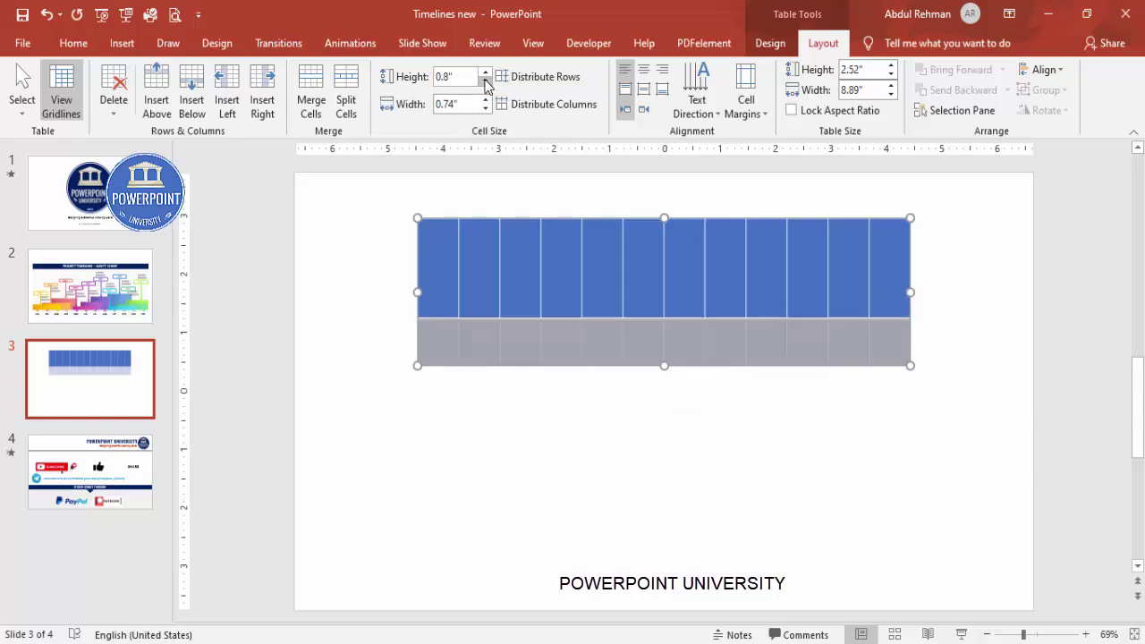
left_click_drag(440, 230, 889, 250)
left_click_drag(484, 76, 484, 75)
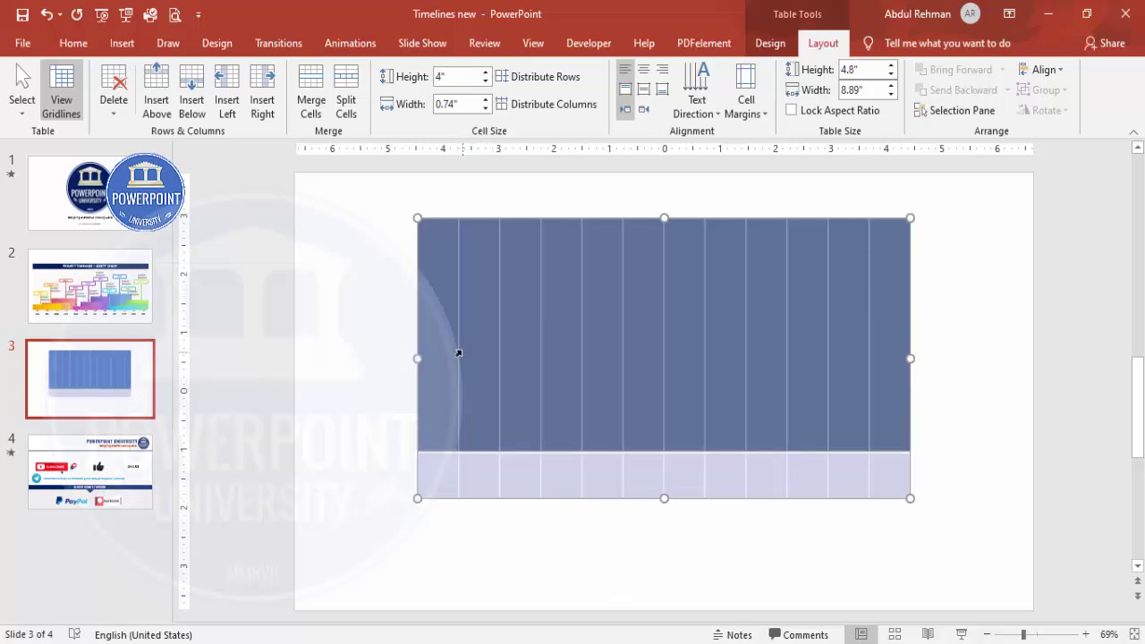
Step: Widen the table to 12.15" across the slide, nudge it down, and select all cells
left_click_drag(417, 355, 330, 359)
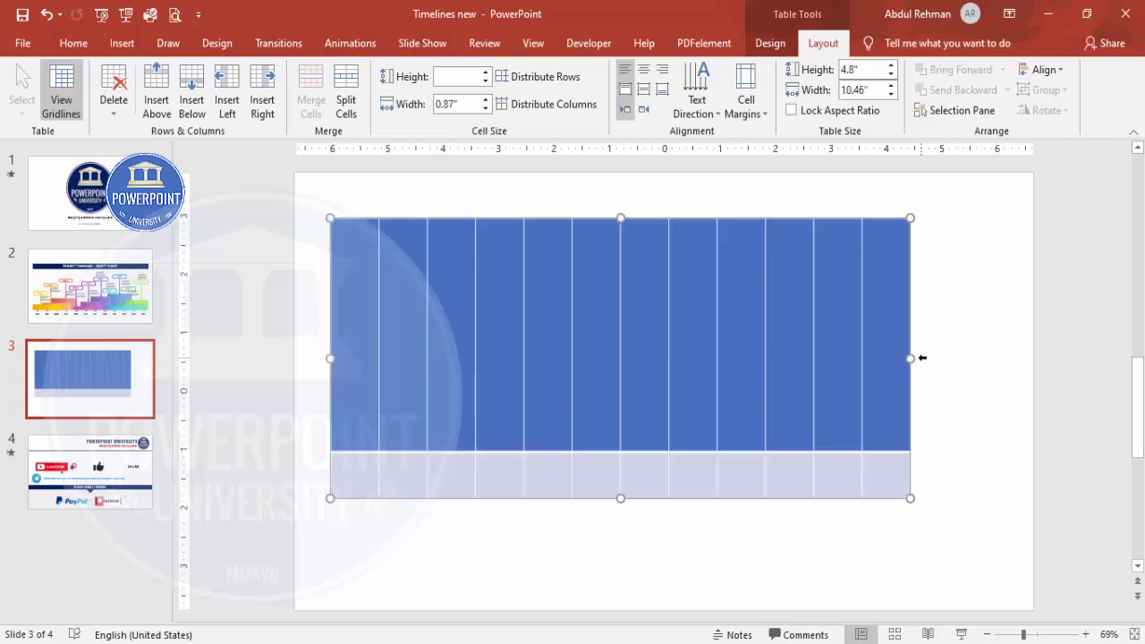
left_click_drag(911, 357, 1003, 355)
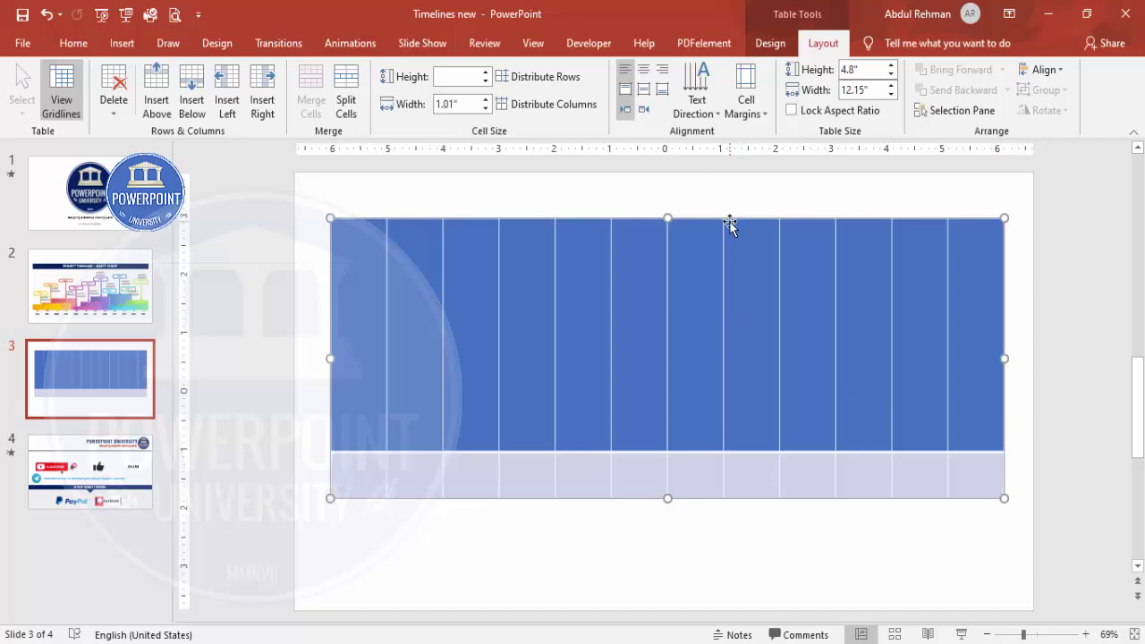
left_click_drag(730, 221, 728, 256)
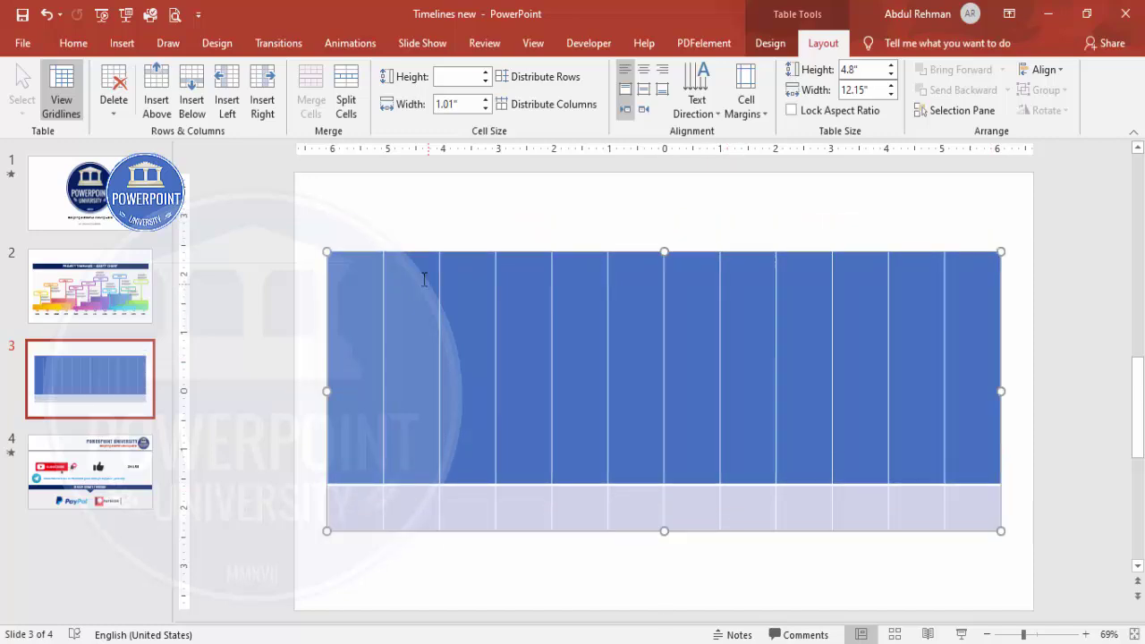
mouse_move(365, 275)
left_mouse_down()
mouse_move(837, 501)
mouse_move(998, 515)
left_mouse_up()
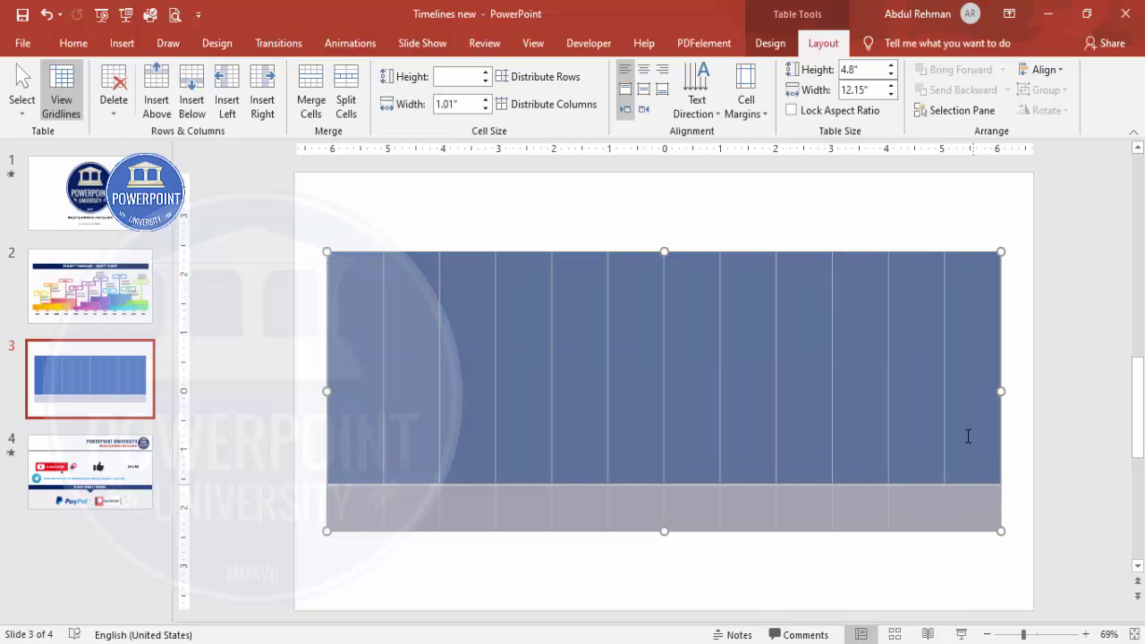
left_click(749, 50)
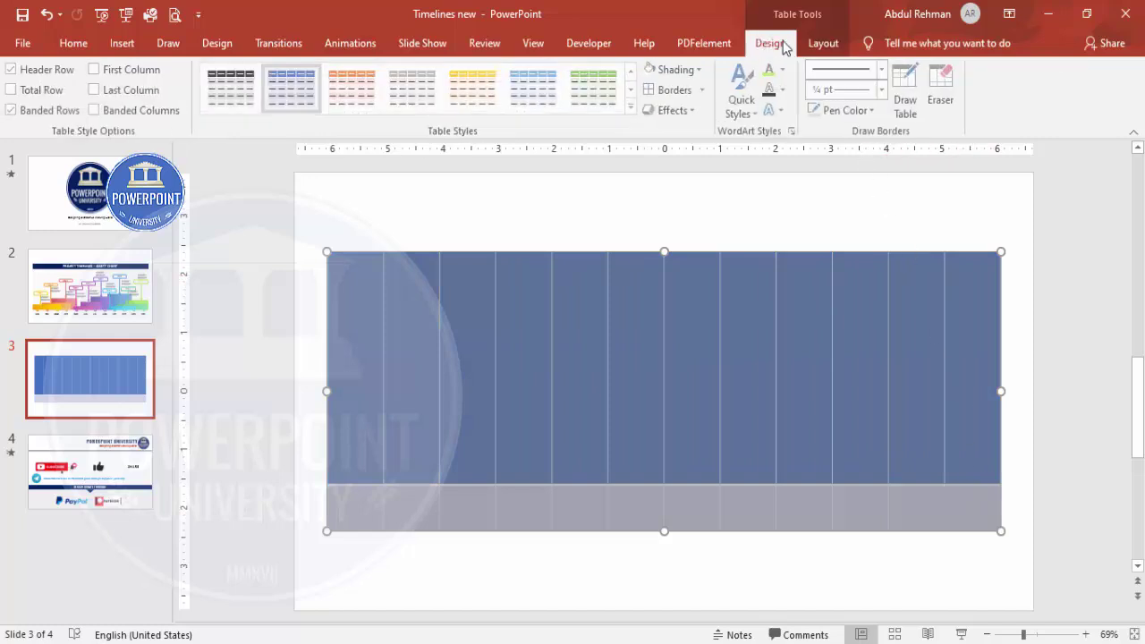
Step: Set the cell shading to No Fill and apply light gray All Borders to every cell
left_click(700, 71)
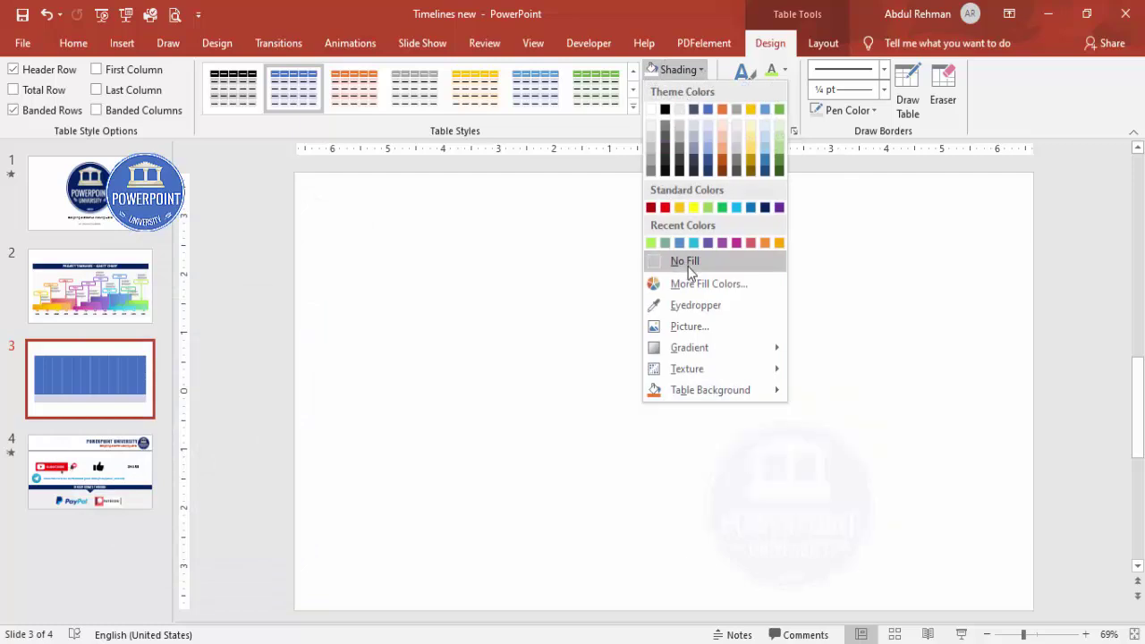
left_click(706, 255)
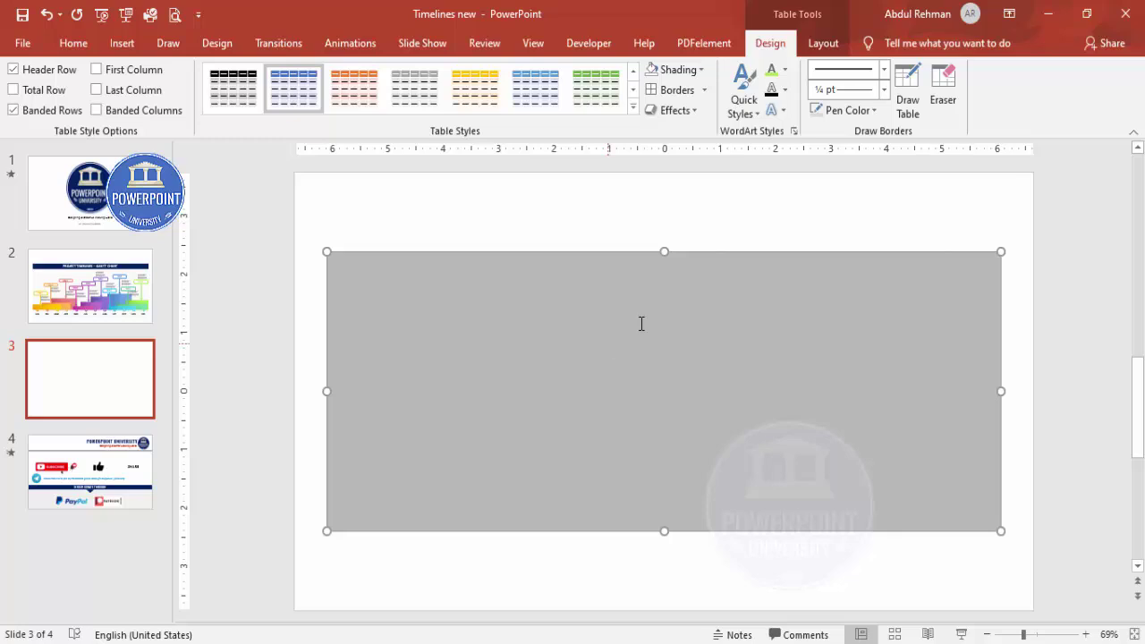
left_click(874, 113)
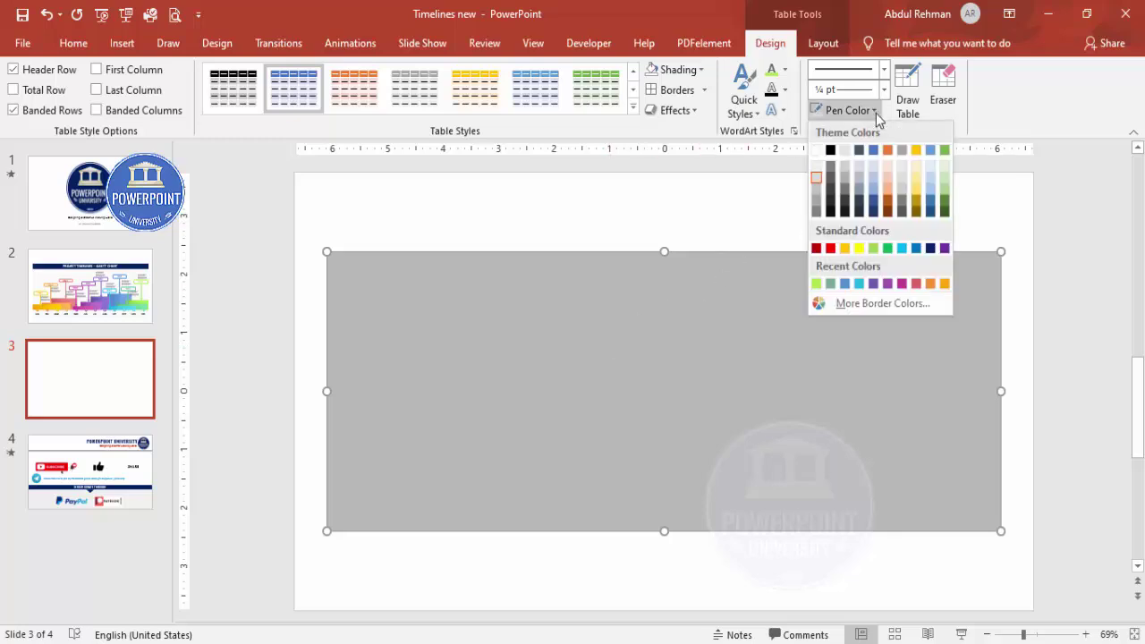
left_click(816, 185)
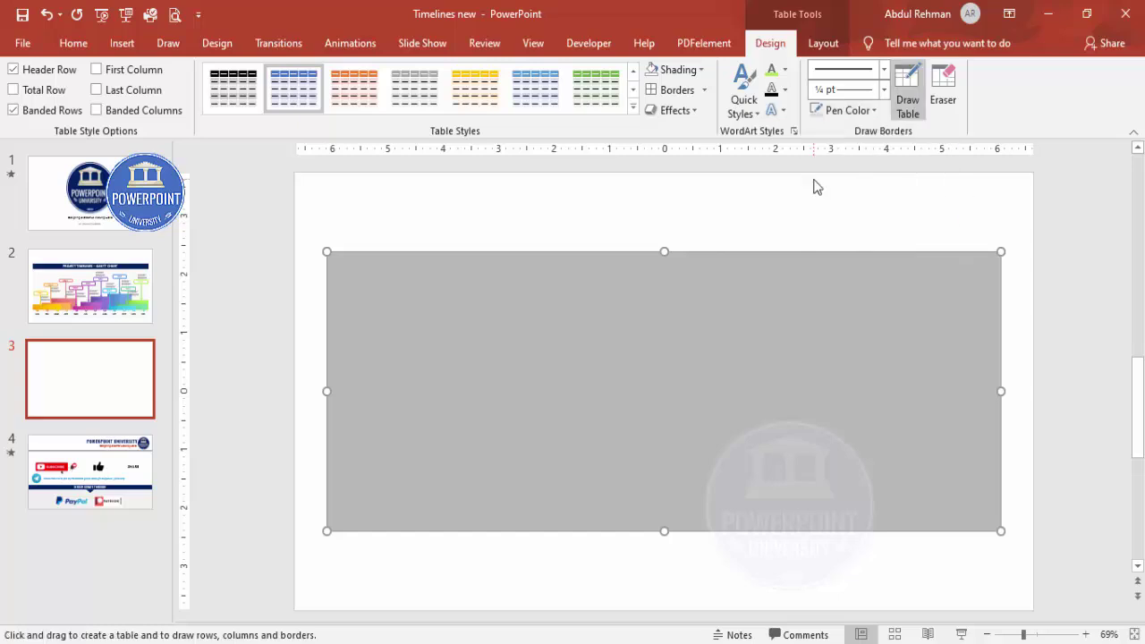
left_click(882, 89)
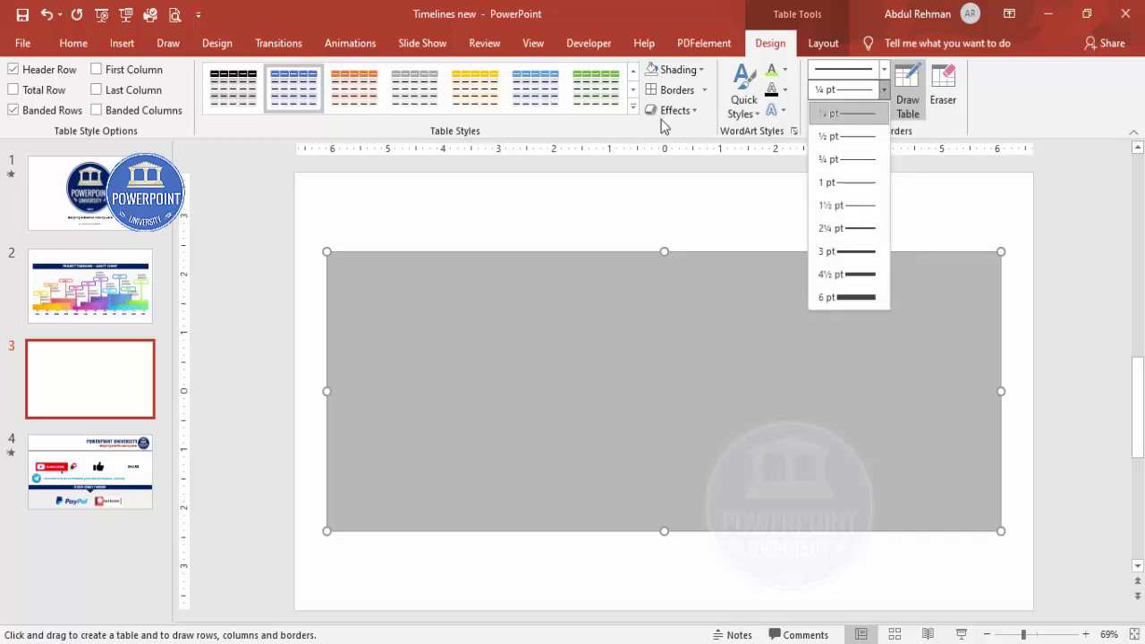
left_click(703, 90)
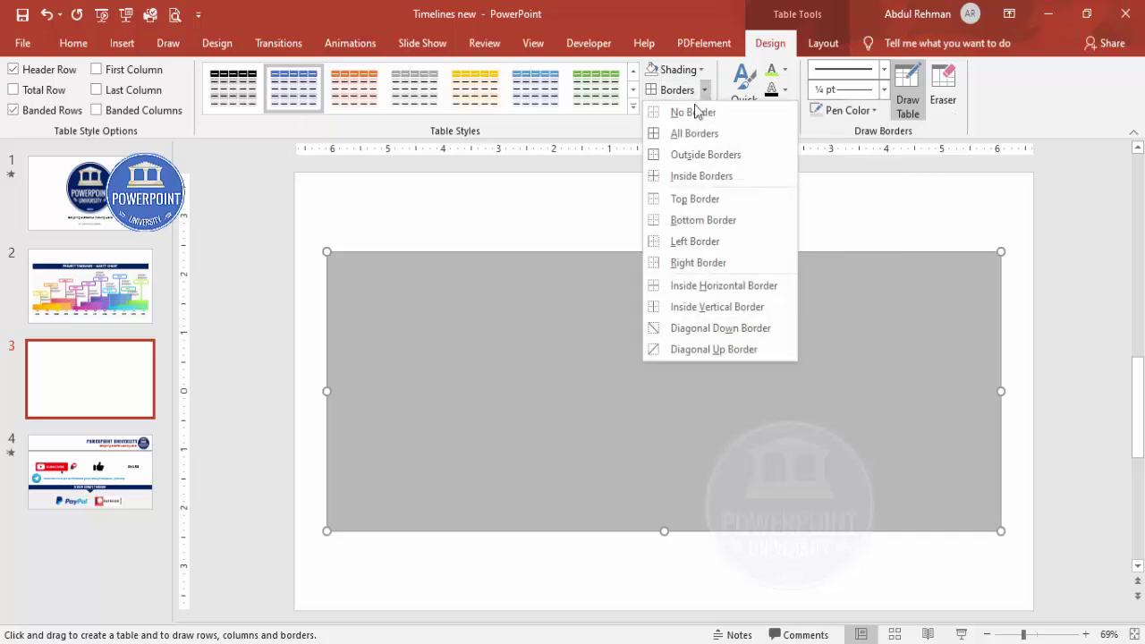
left_click(681, 134)
Step: Delete the table and restore it, then select its bottom row
key("Delete")
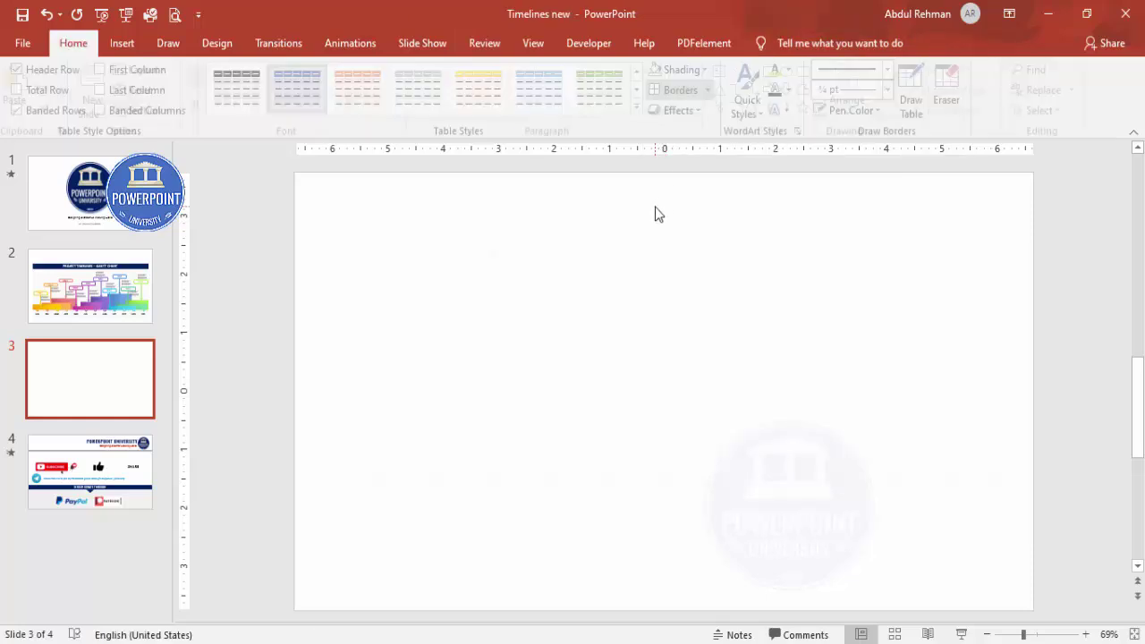
key("ctrl+z")
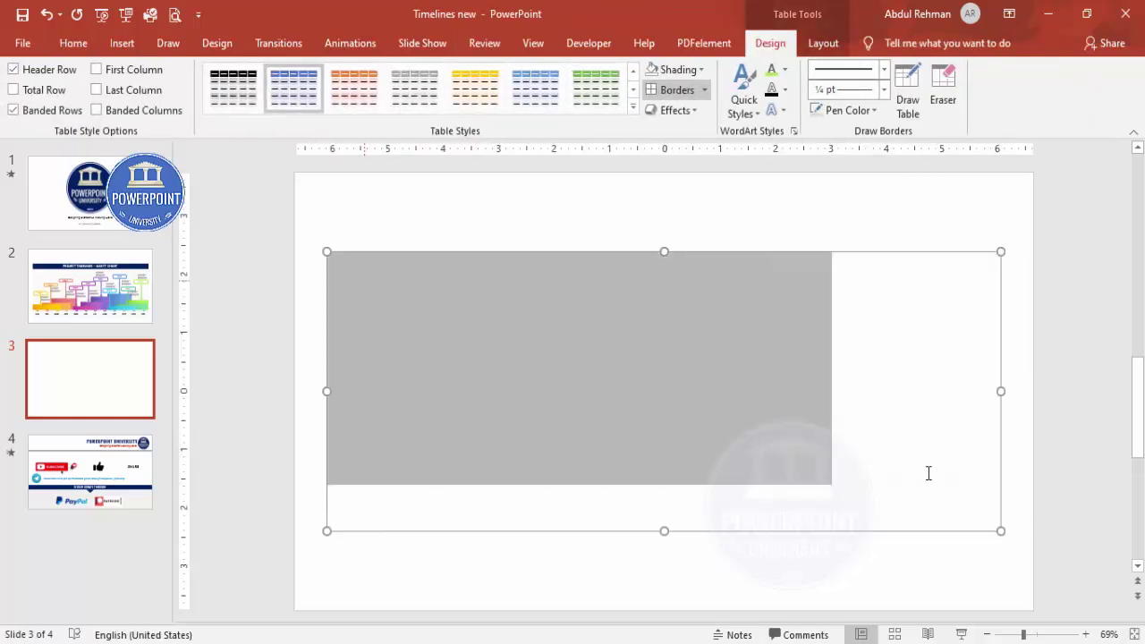
key("Delete")
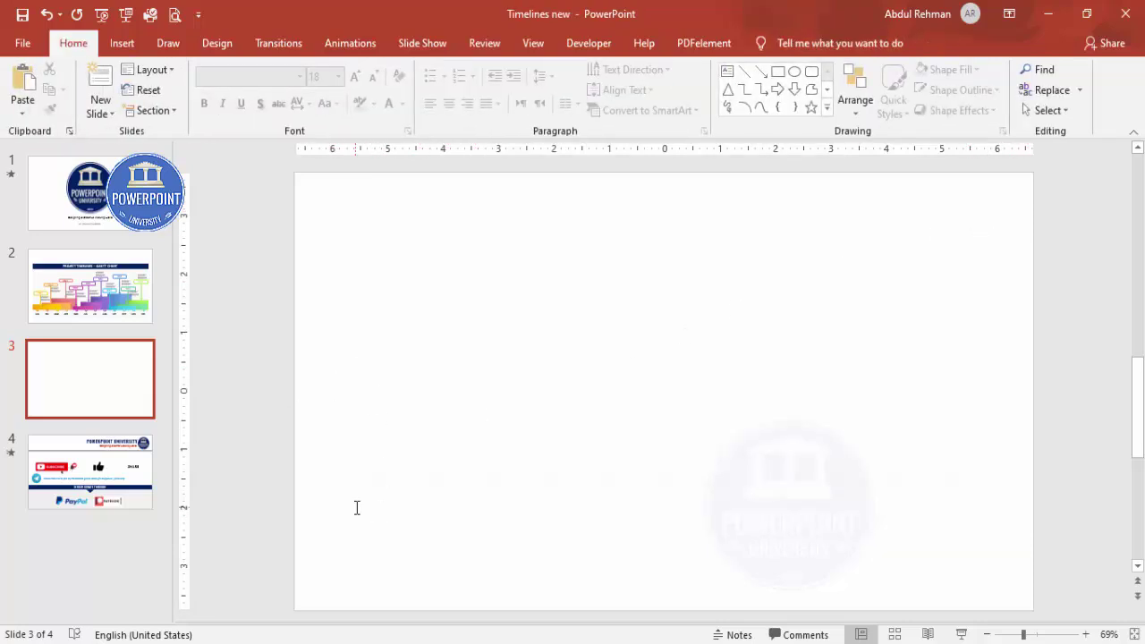
key("ctrl+z")
left_click_drag(355, 509, 988, 520)
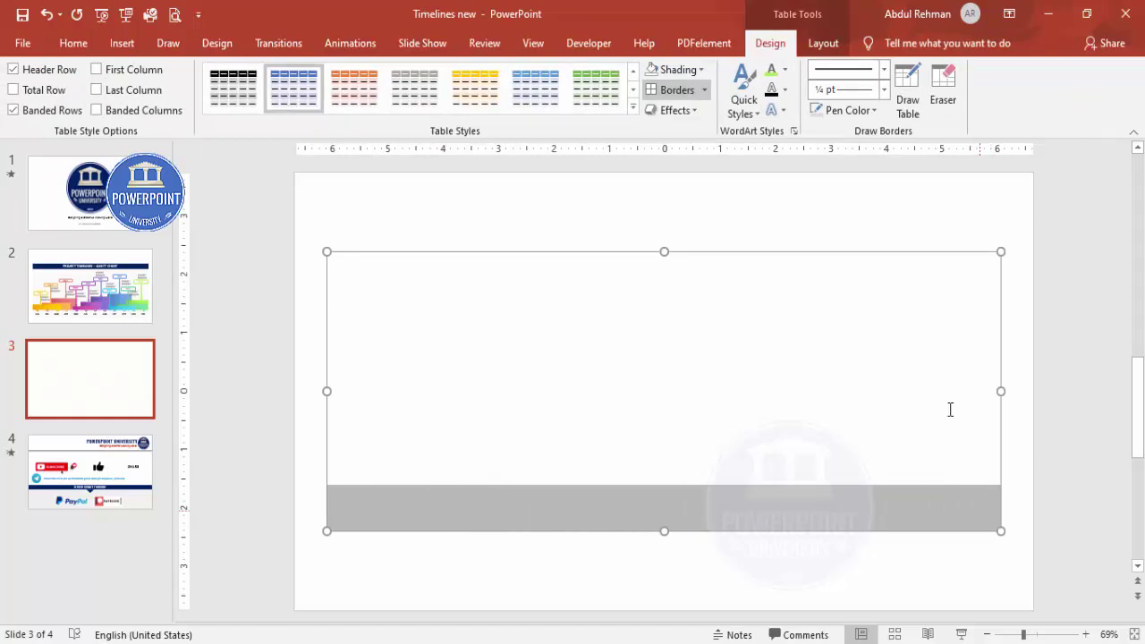
left_click(817, 47)
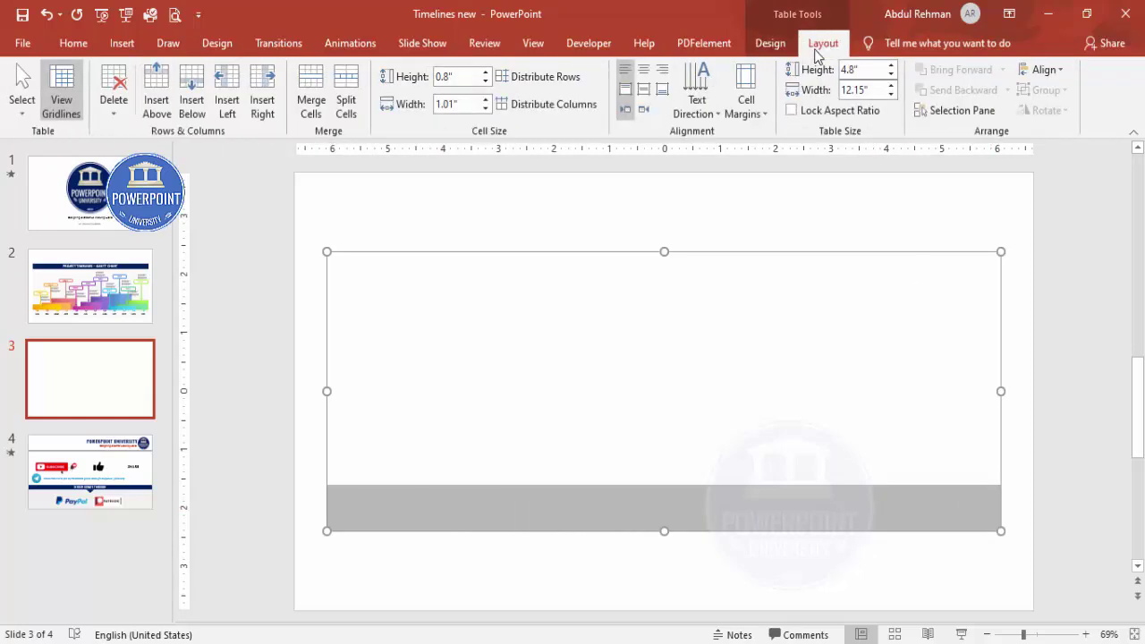
Step: Centre the bottom row's text vertically and horizontally and colour it Dark Blue
left_click(644, 95)
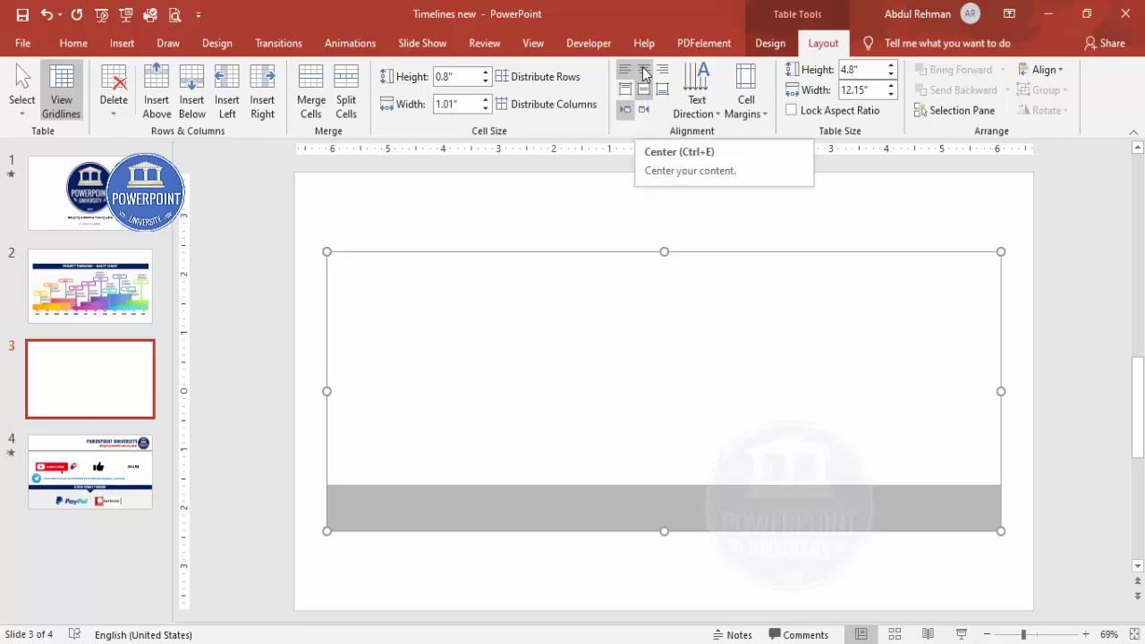
left_click(644, 70)
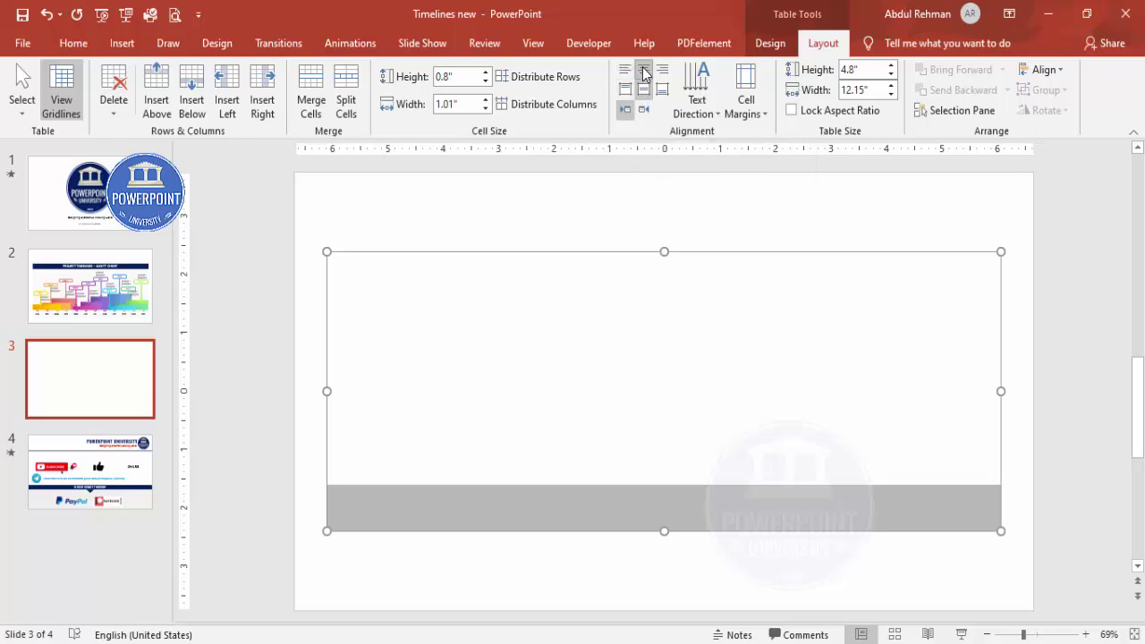
left_click(74, 47)
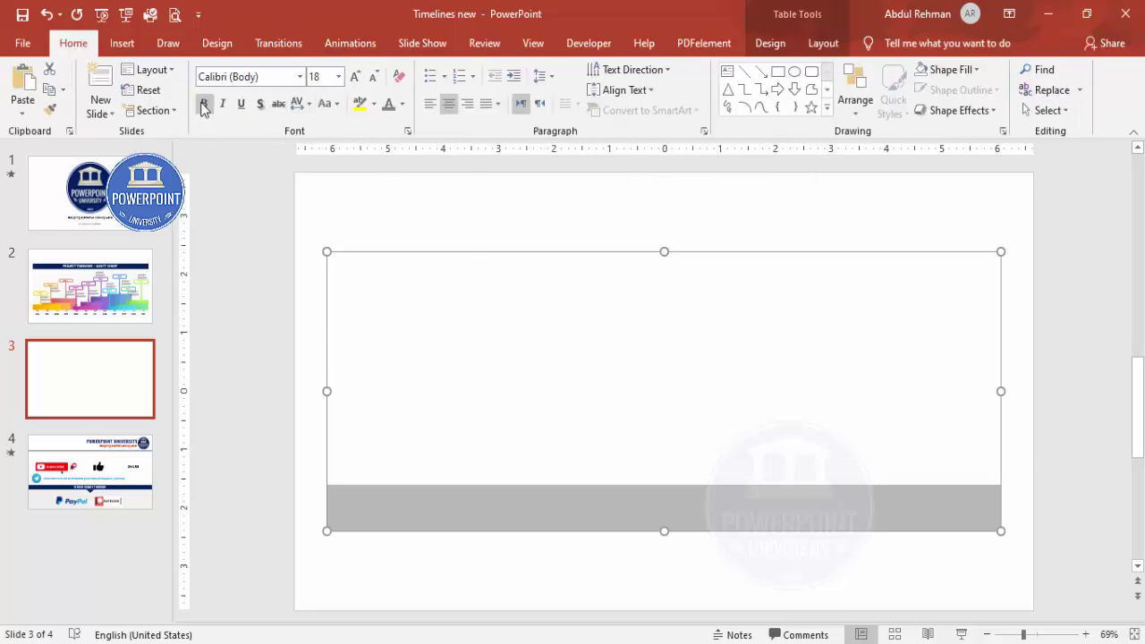
left_click(403, 105)
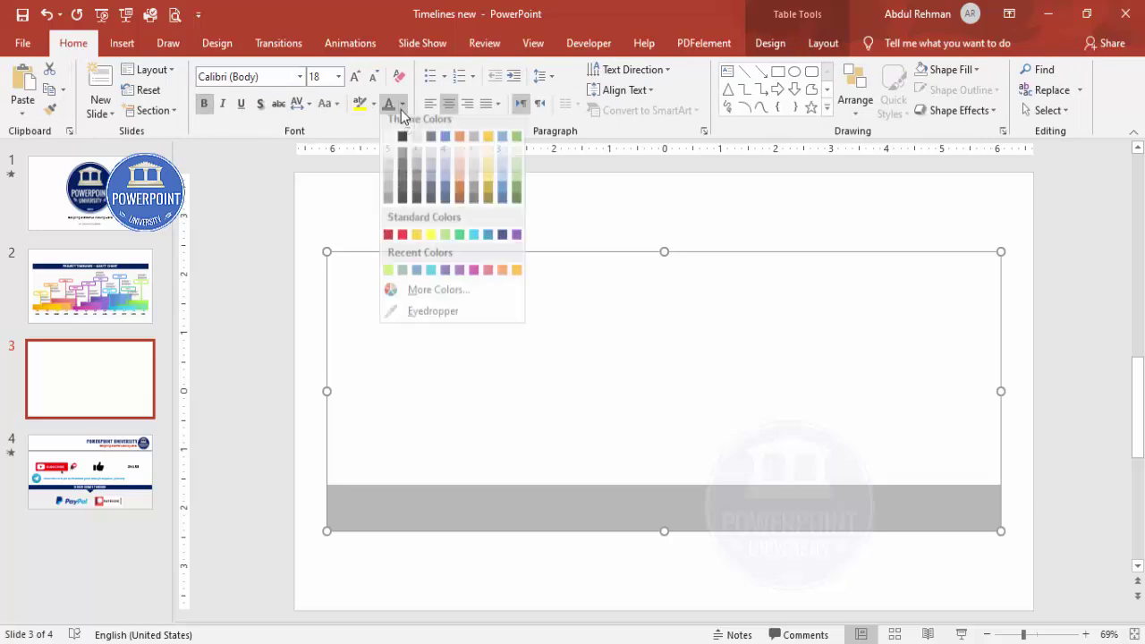
left_click(502, 242)
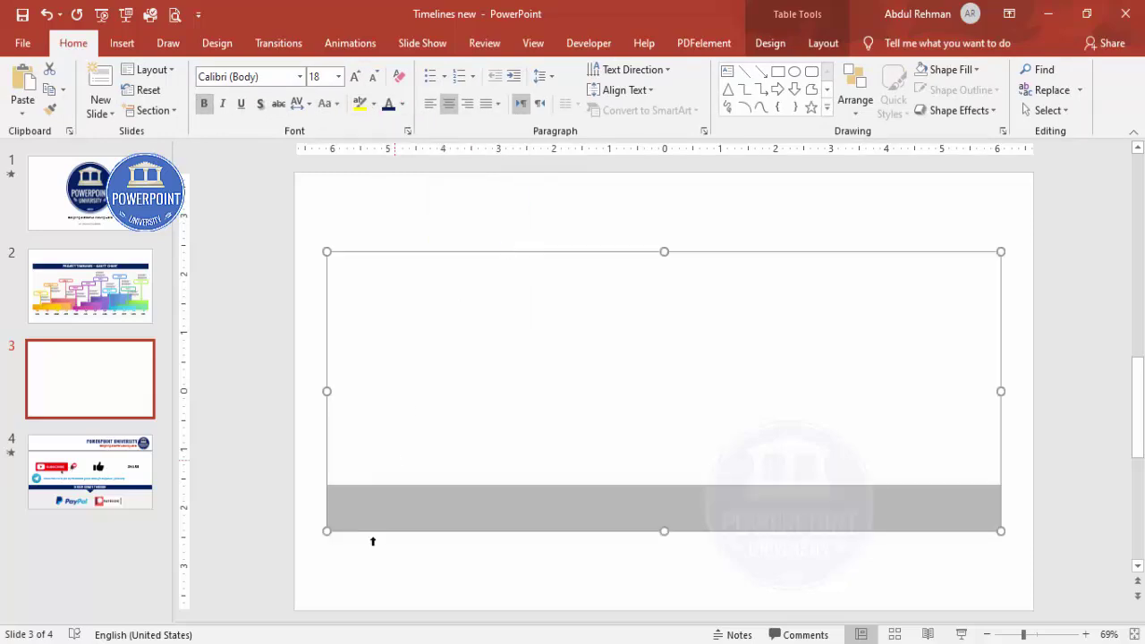
Step: Enter the months JAN through DEC, one per bottom-row cell
left_click(352, 494)
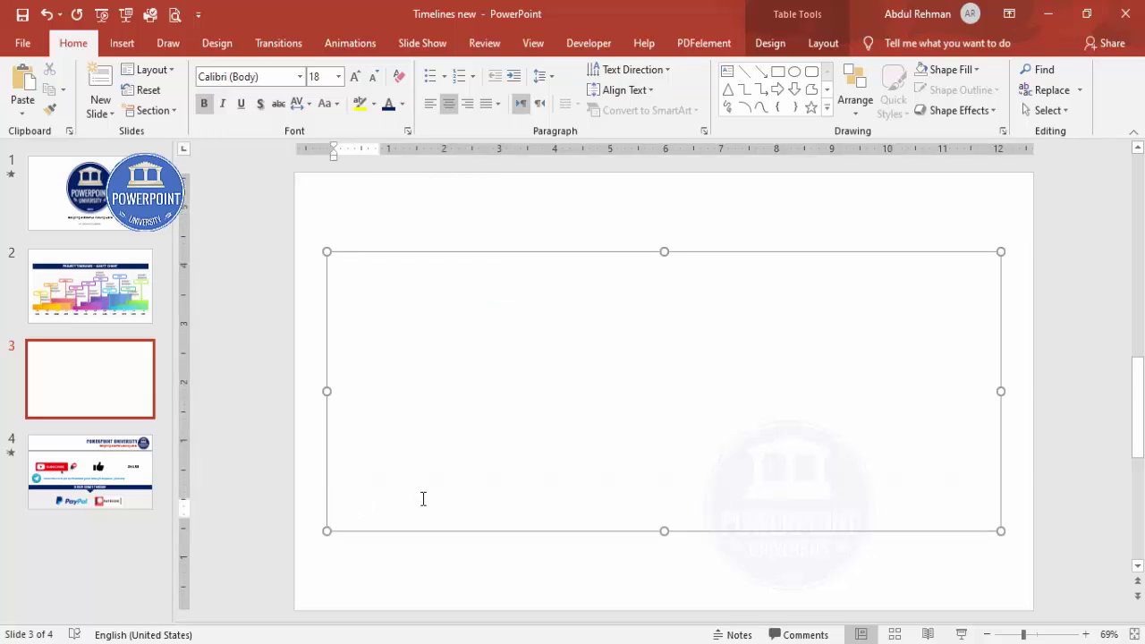
type("JAN")
key("Tab")
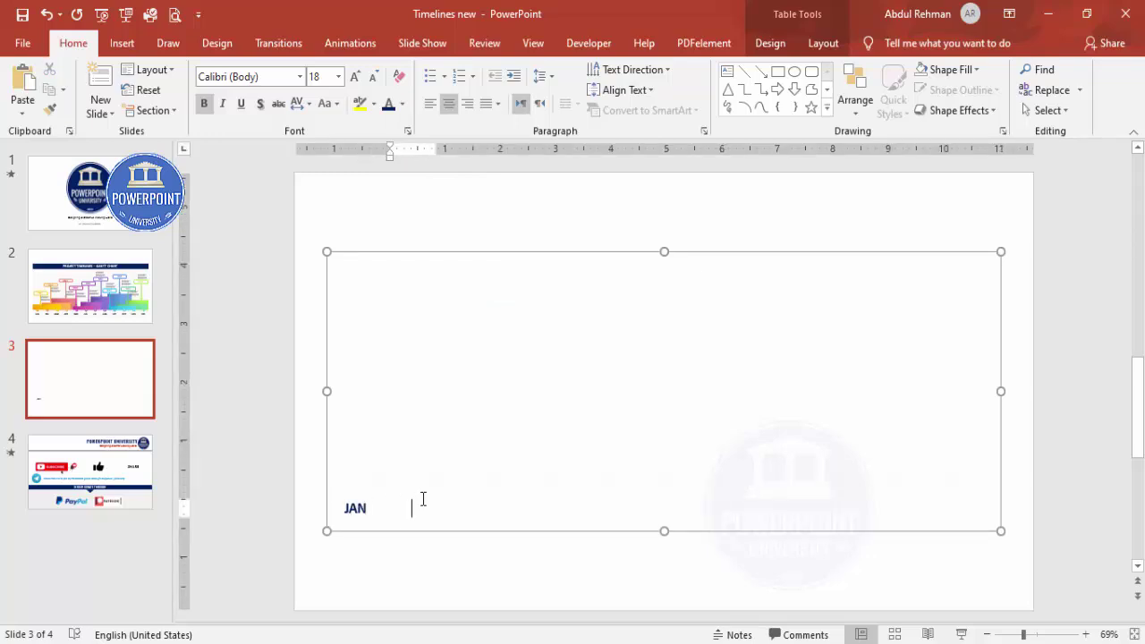
type("FEB")
key("Tab")
type("MAR")
key("Tab")
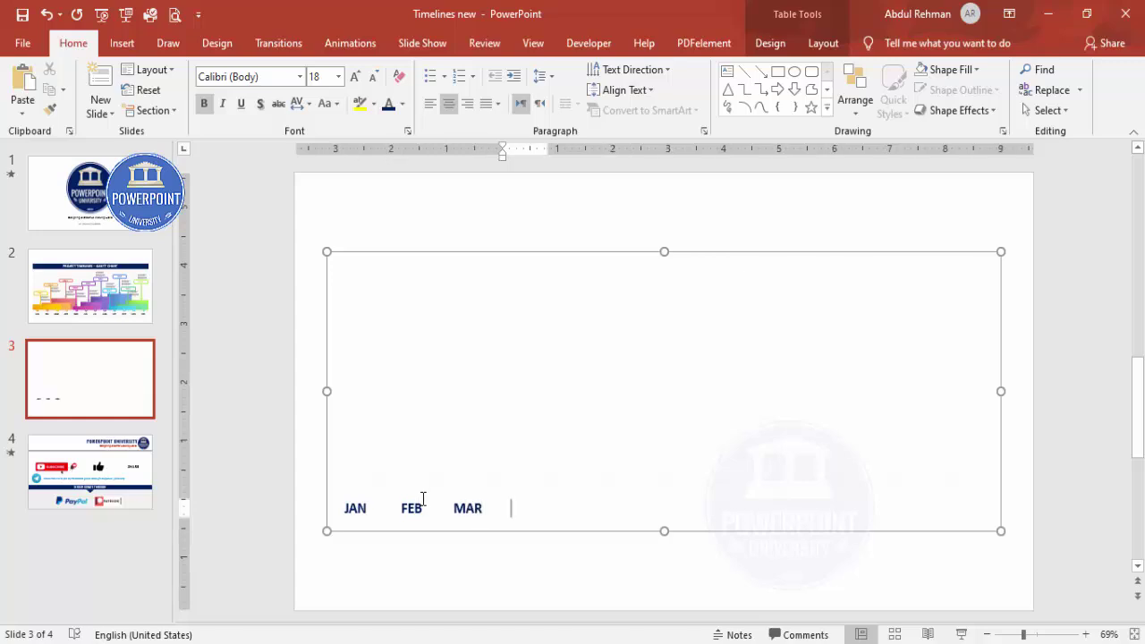
type("APR")
key("Tab")
type("MAY")
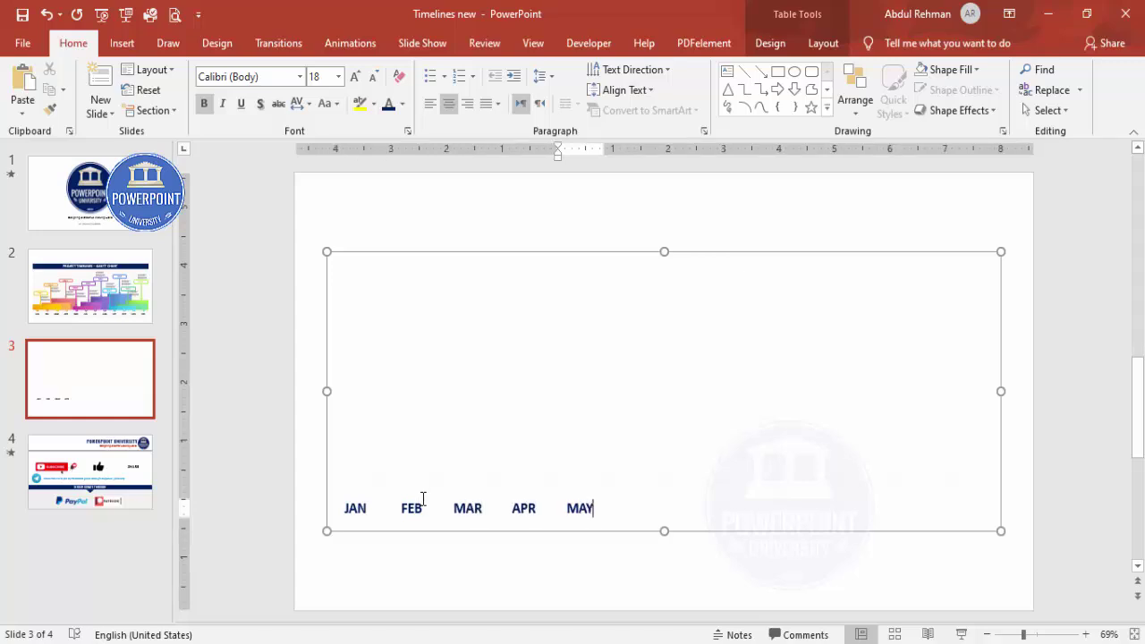
key("Tab")
type("JUN")
key("Tab")
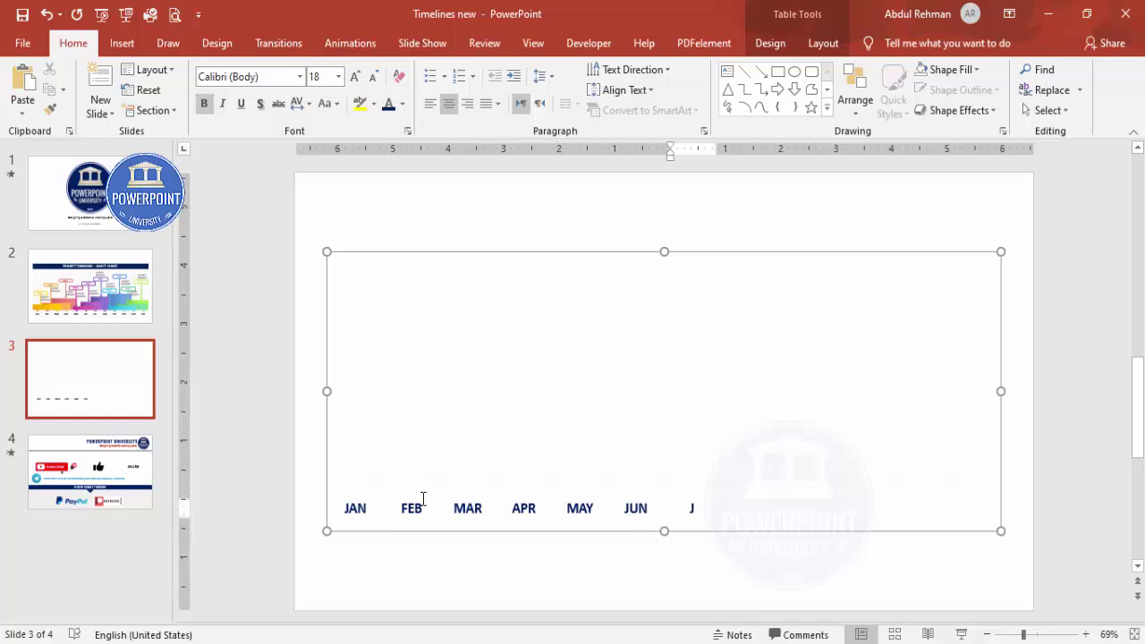
type("JUL")
key("Tab")
type("AUG")
key("Tab")
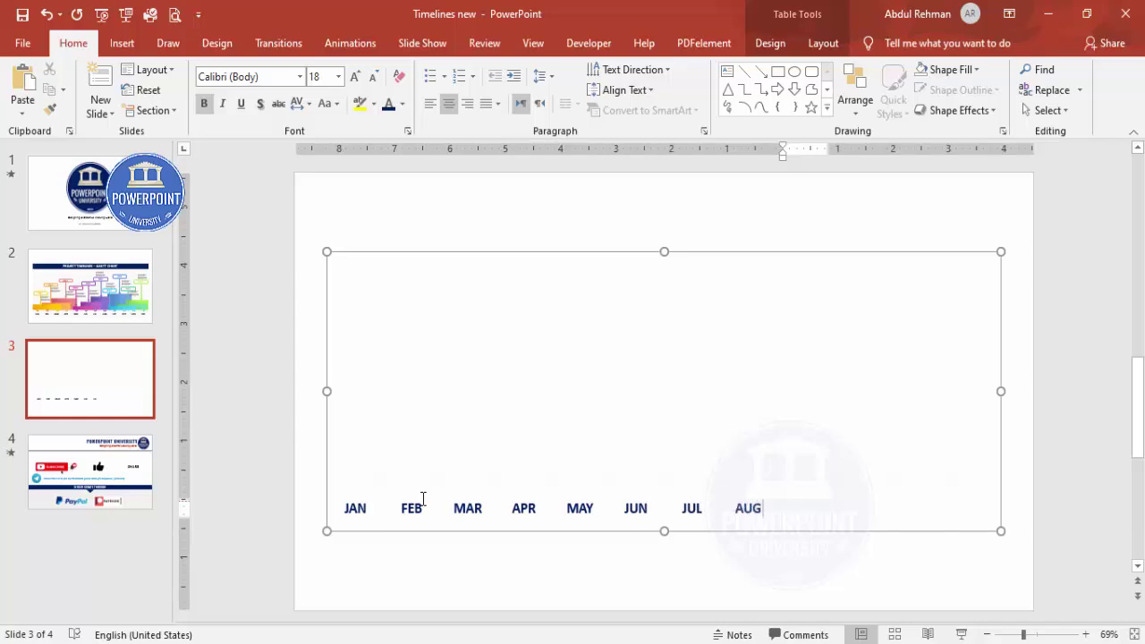
type("SEP")
key("Tab")
type("OCT")
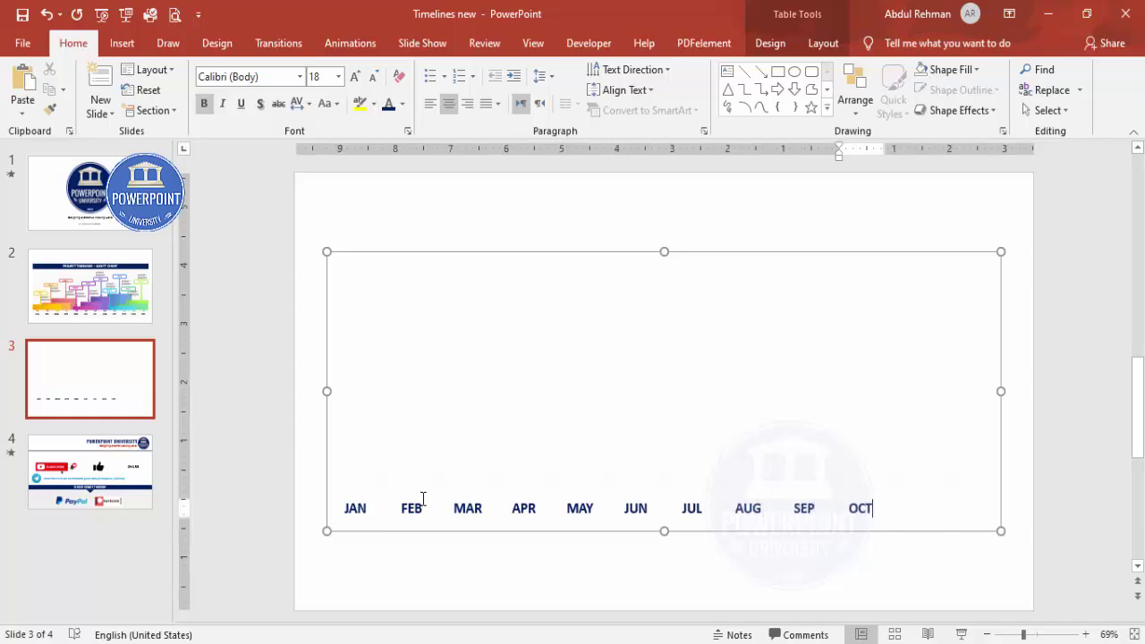
key("Tab")
type("NOV")
key("Tab")
type("DEC")
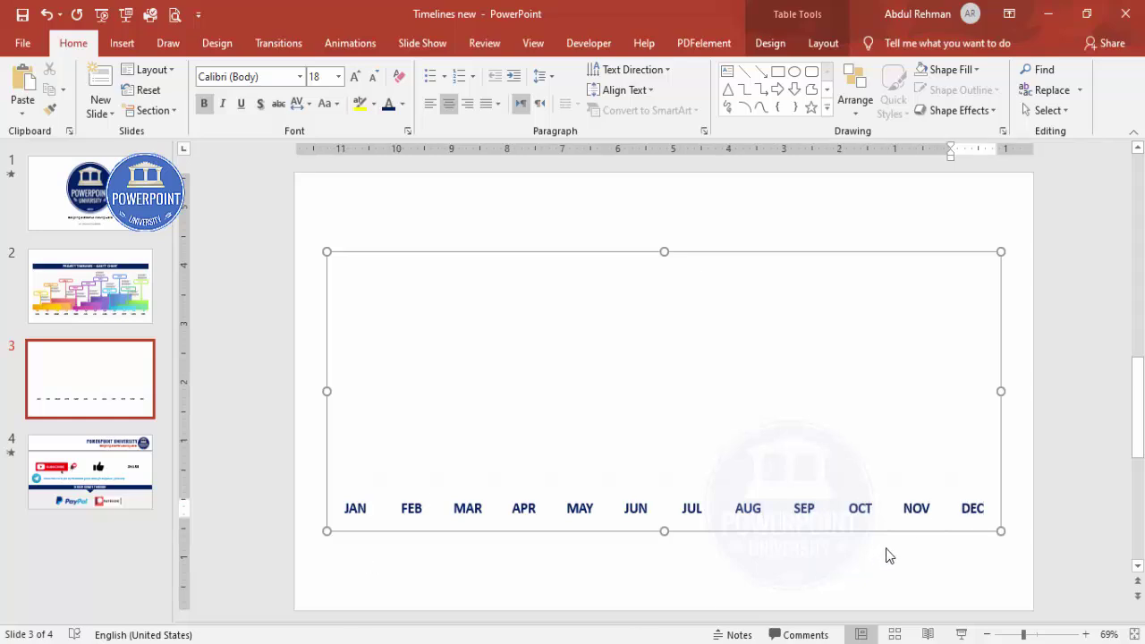
Step: Shade all table cells Blue, Accent 5, Lighter 80%, then deselect the table
left_click(1033, 480)
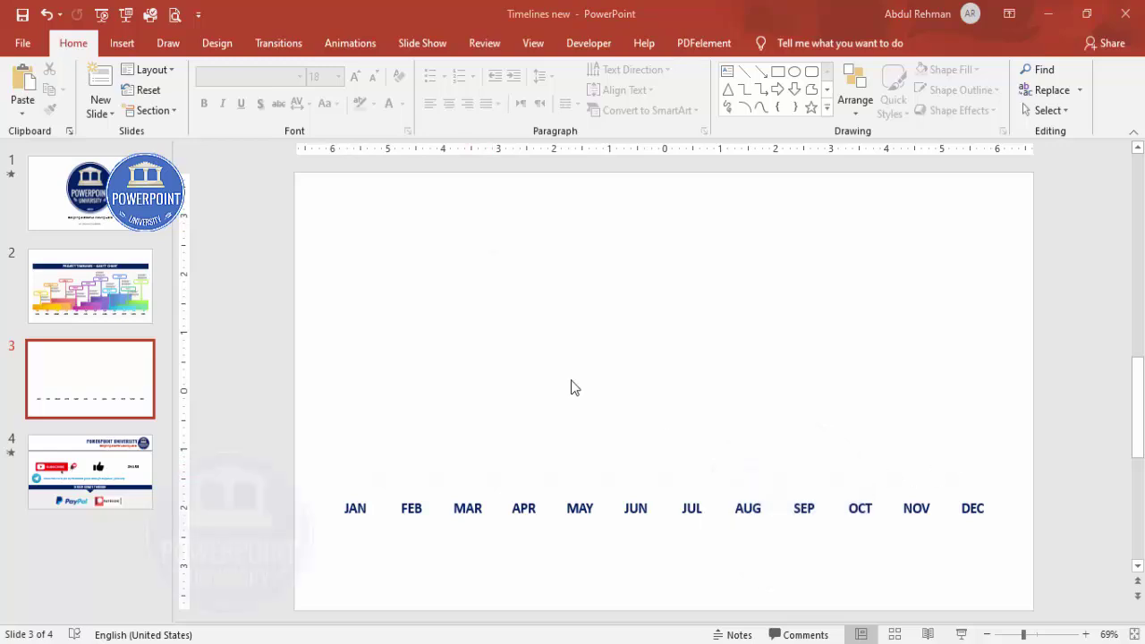
left_click_drag(352, 283, 971, 503)
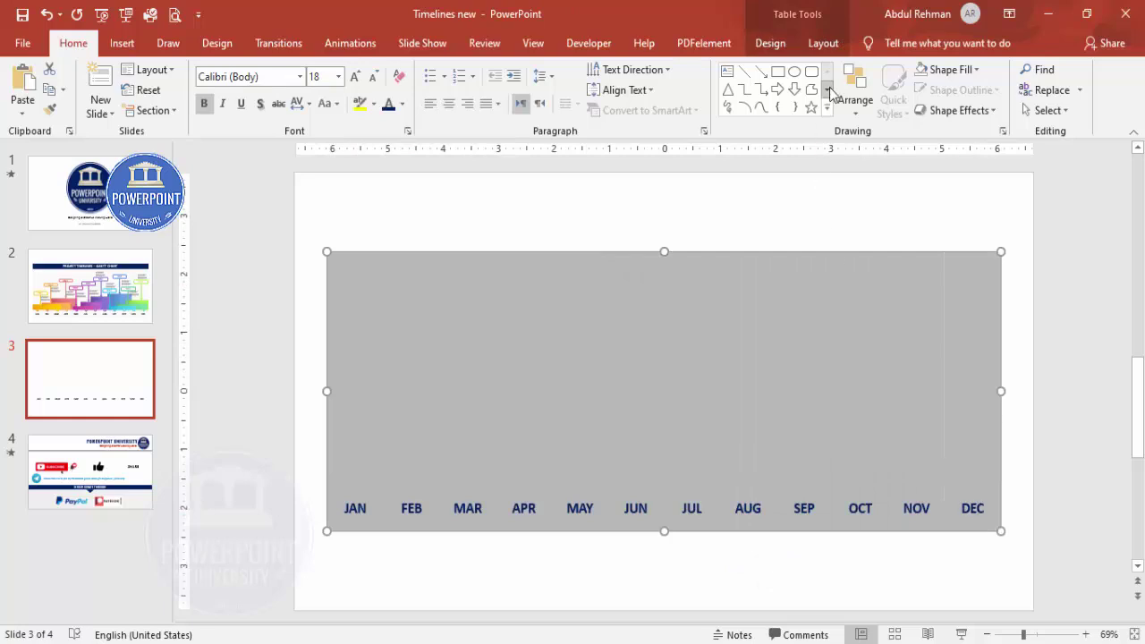
left_click(774, 45)
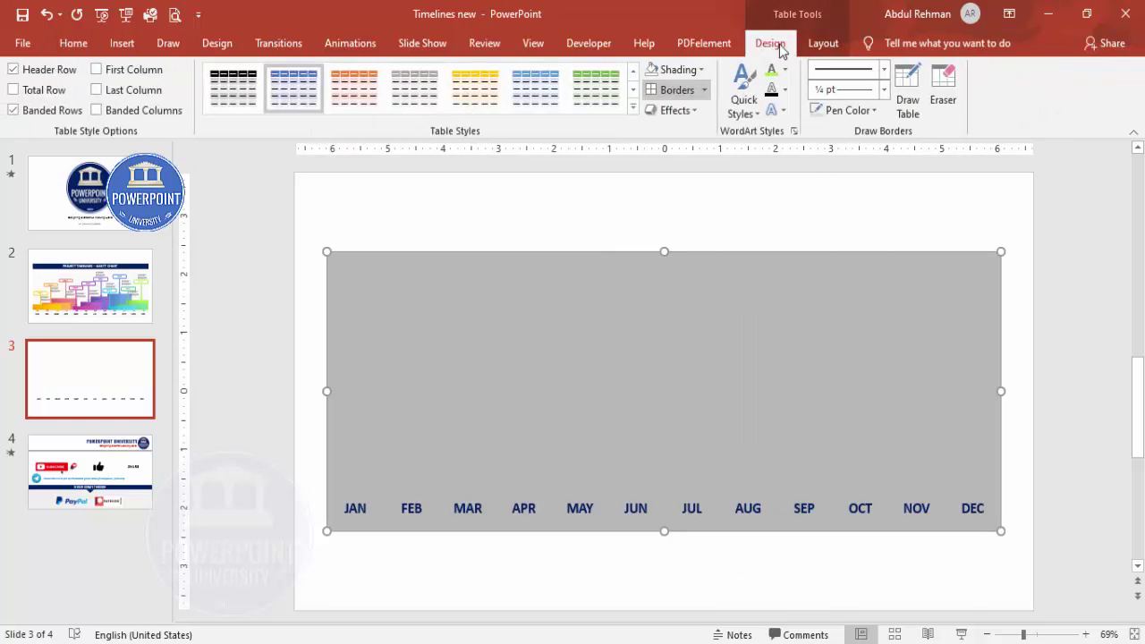
left_click(701, 70)
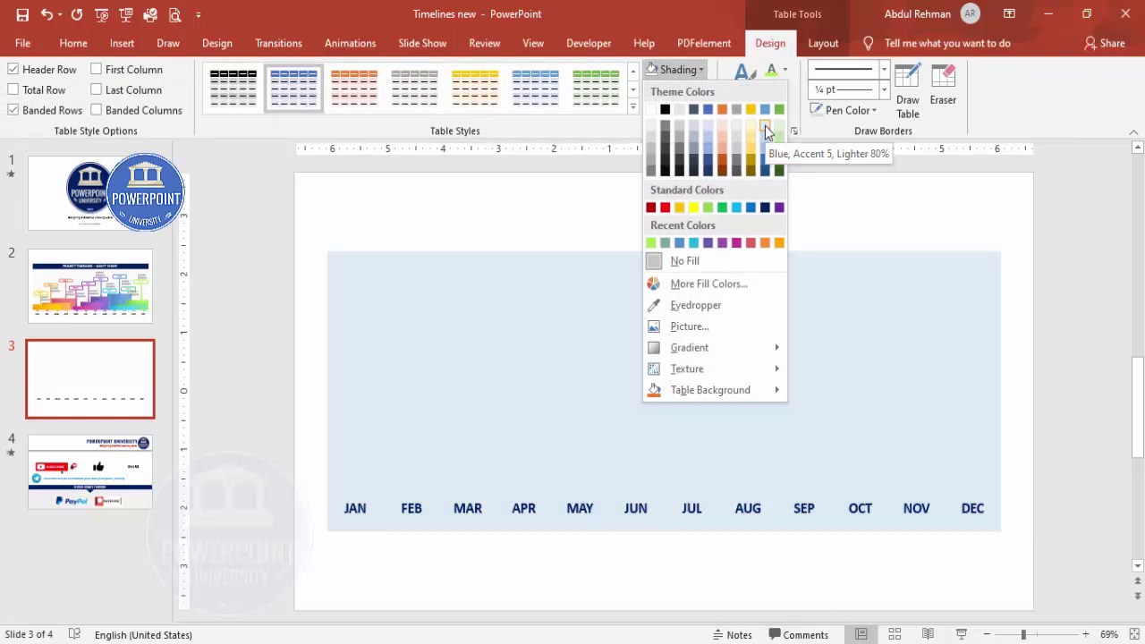
left_click(764, 125)
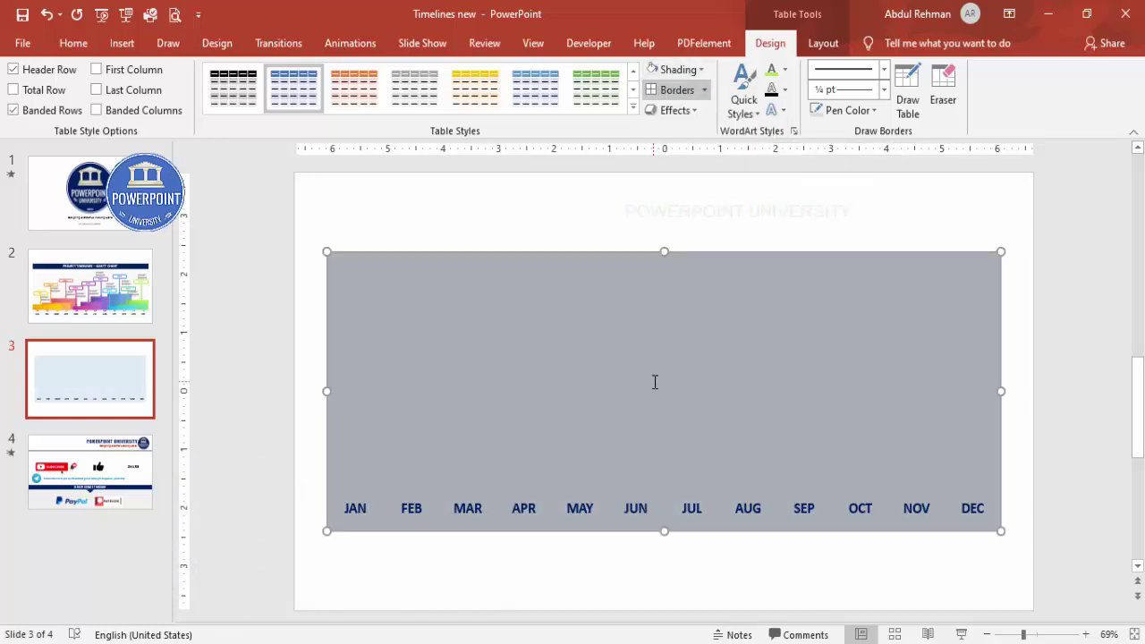
right_click(664, 366)
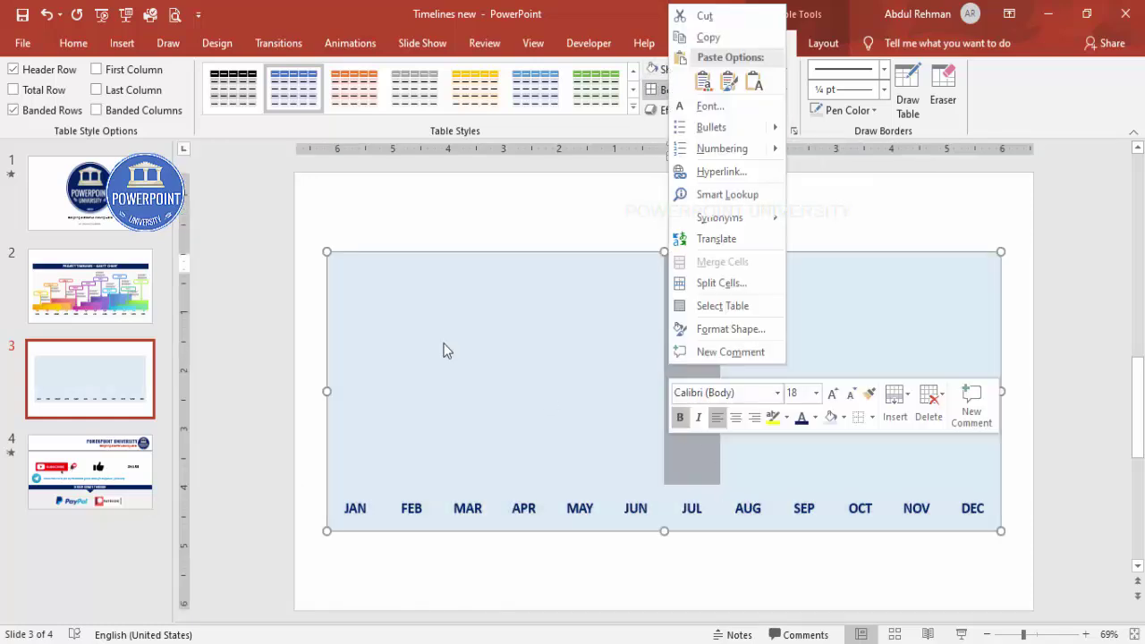
key("Escape")
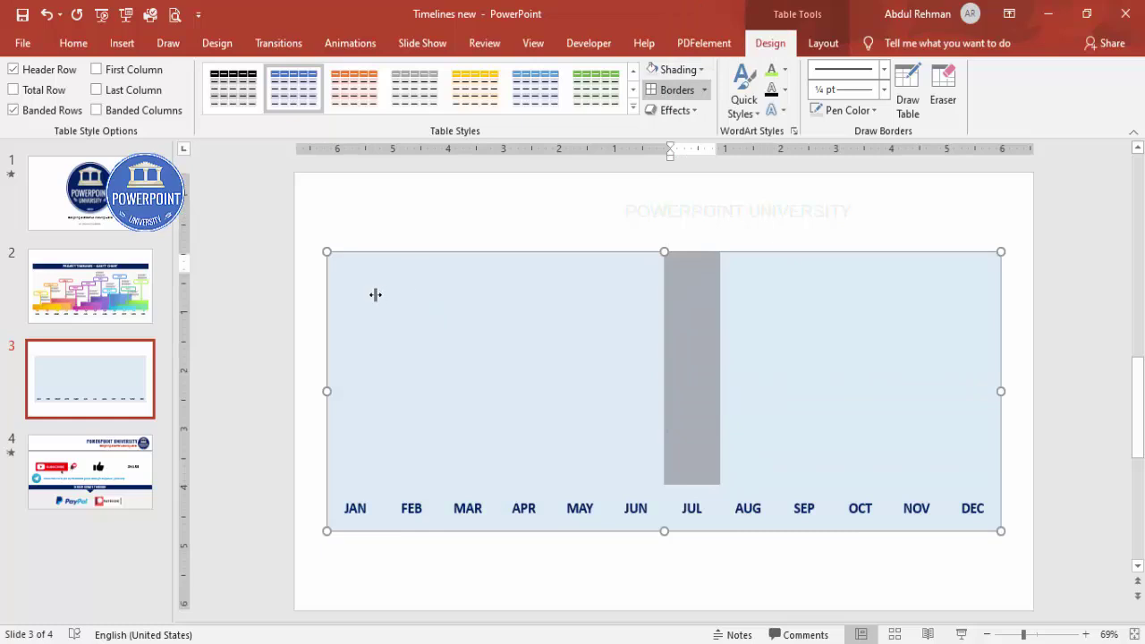
left_click_drag(376, 294, 979, 524)
left_click(952, 205)
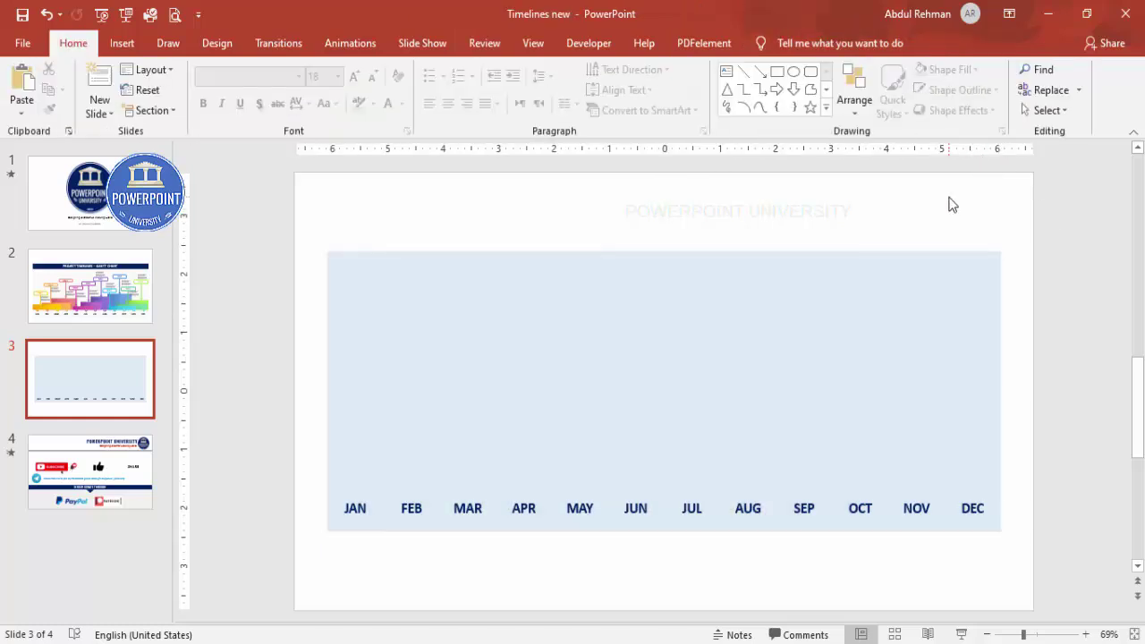
Step: Set the month table's fill transparency to 36% in the format pane
right_click(951, 204)
left_click(1032, 342)
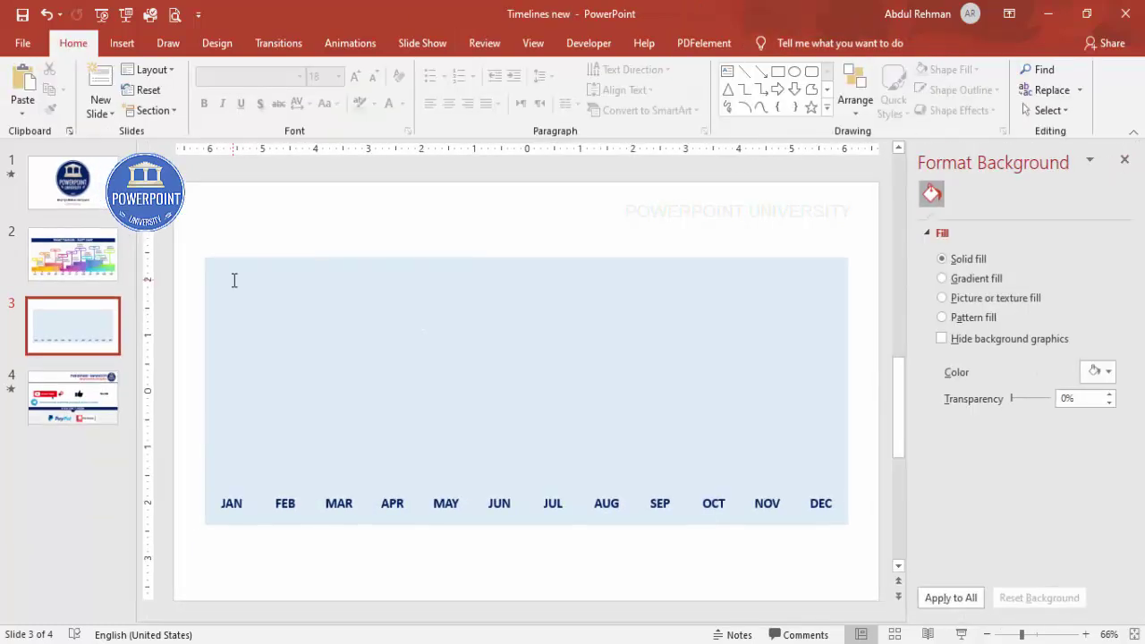
left_click_drag(223, 281, 901, 487)
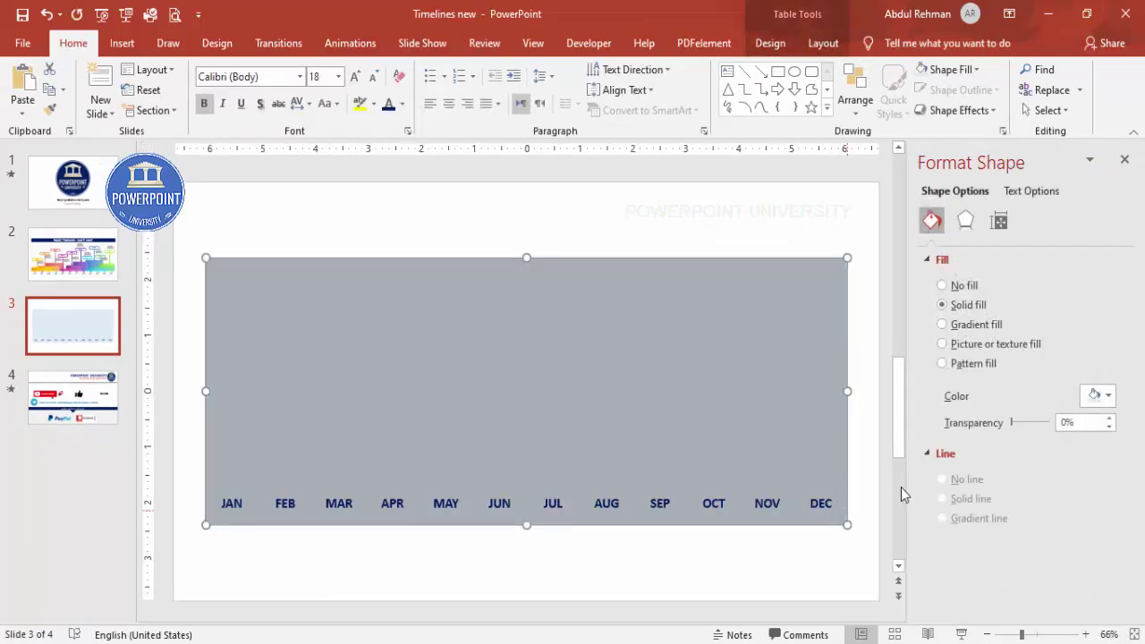
left_click_drag(1011, 422, 1040, 424)
left_click(792, 226)
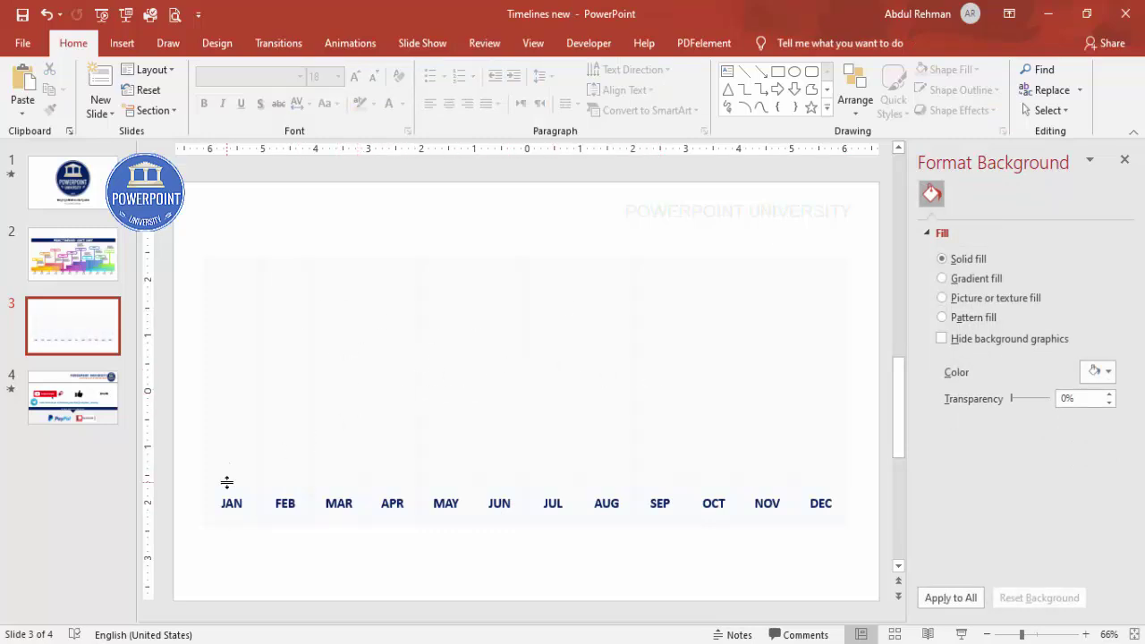
Step: Draw a rectangle bar just above the JAN and FEB labels
left_click(122, 43)
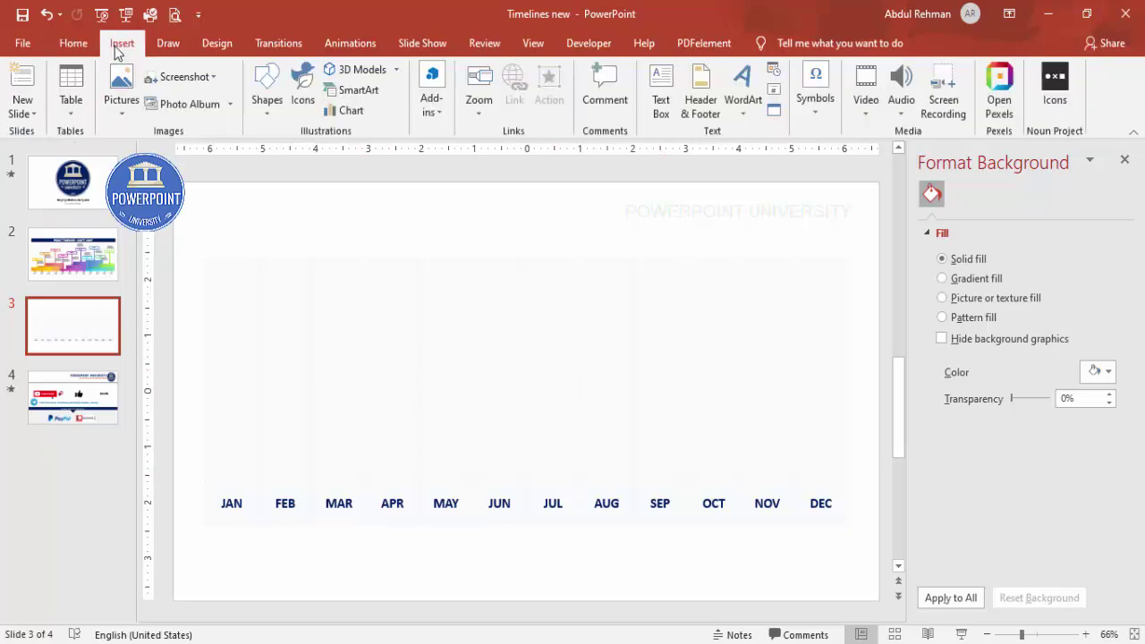
left_click(267, 93)
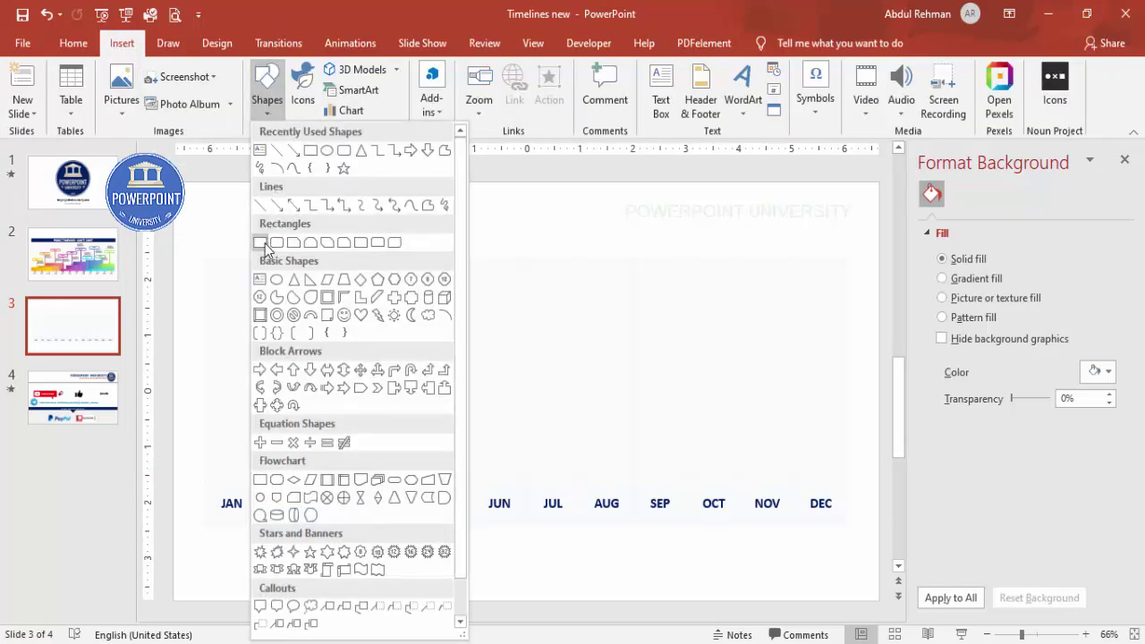
left_click(263, 242)
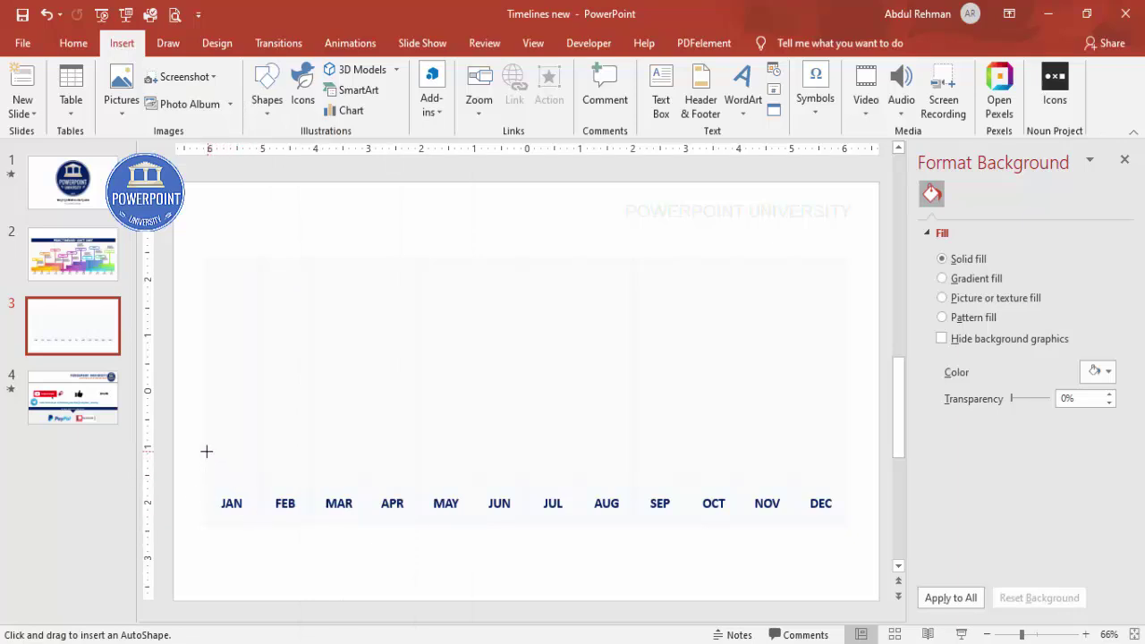
left_click_drag(205, 451, 313, 481)
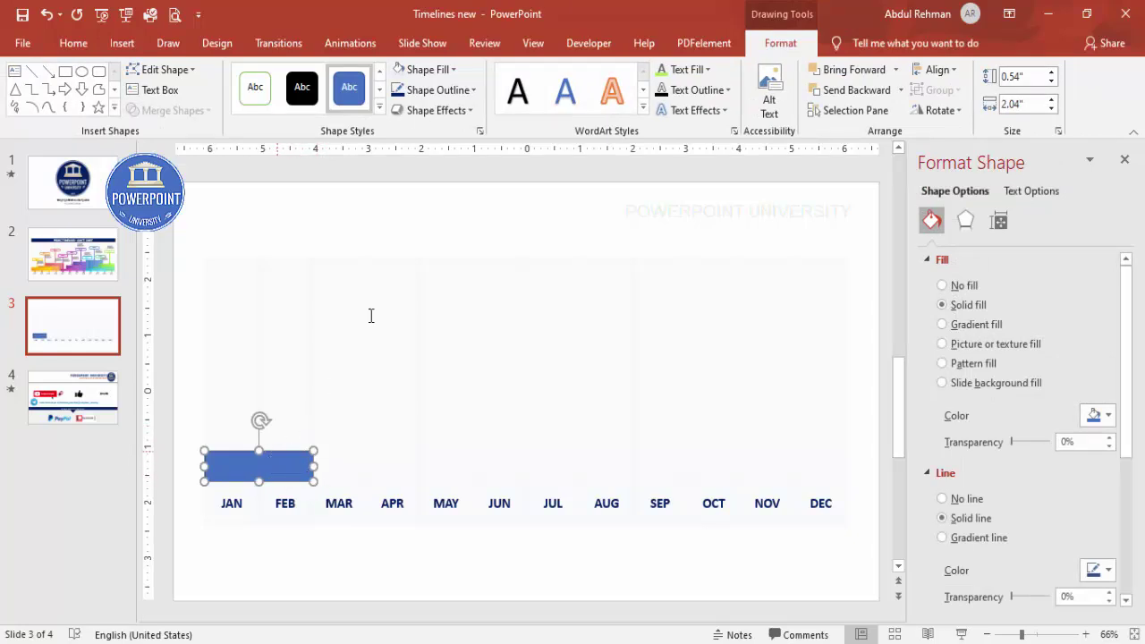
Step: Shorten the bar to 0.41" high and give it No Outline
left_click_drag(259, 452, 259, 459)
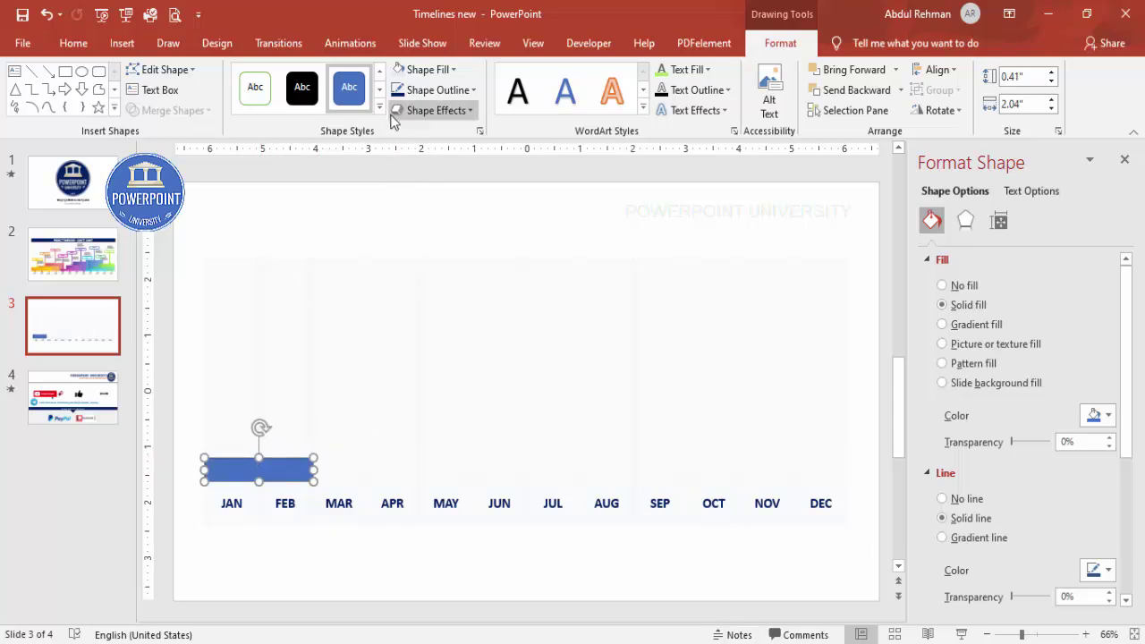
left_click(420, 93)
left_click(450, 281)
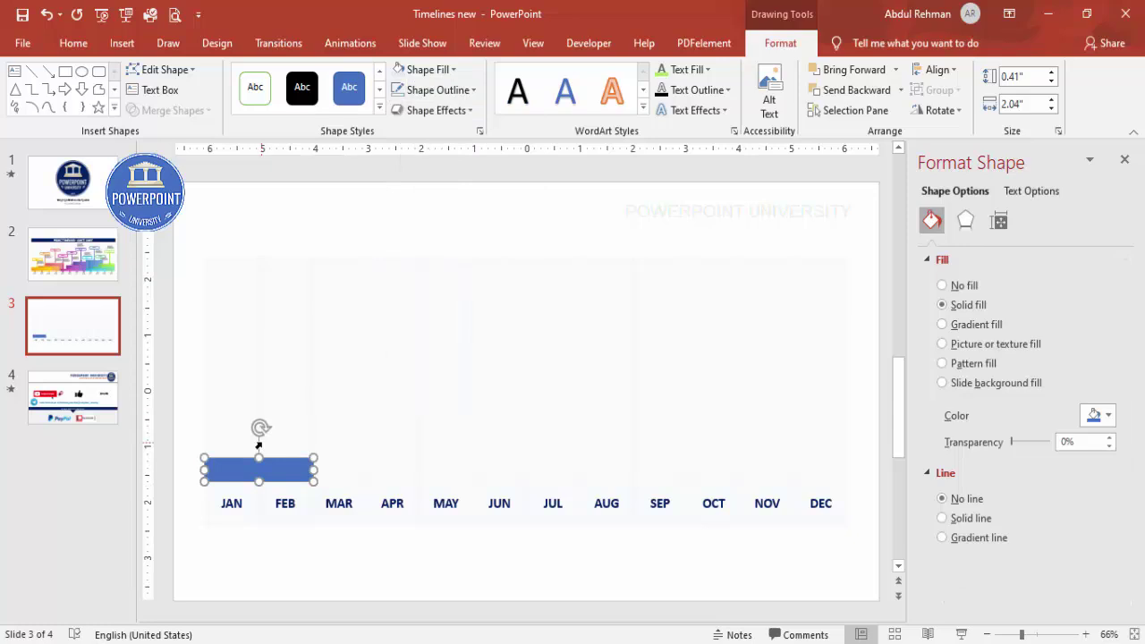
Step: Switch the bar to a gradient fill with an orange left stop
left_click(995, 327)
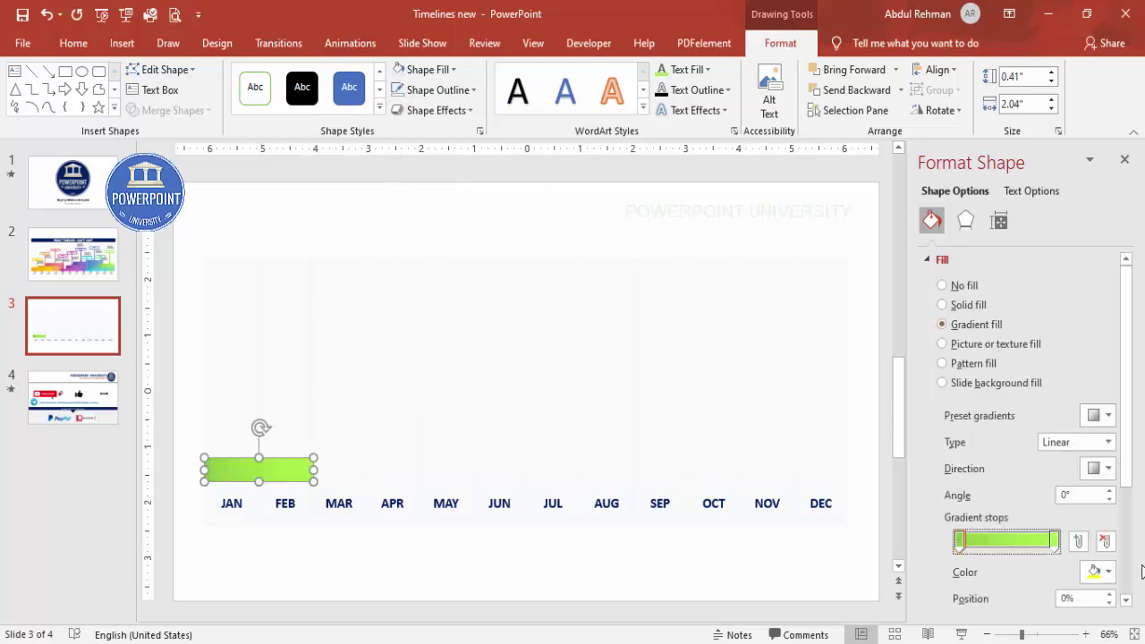
left_click(1098, 572)
left_click(1060, 541)
double_click(1055, 539)
left_click(315, 295)
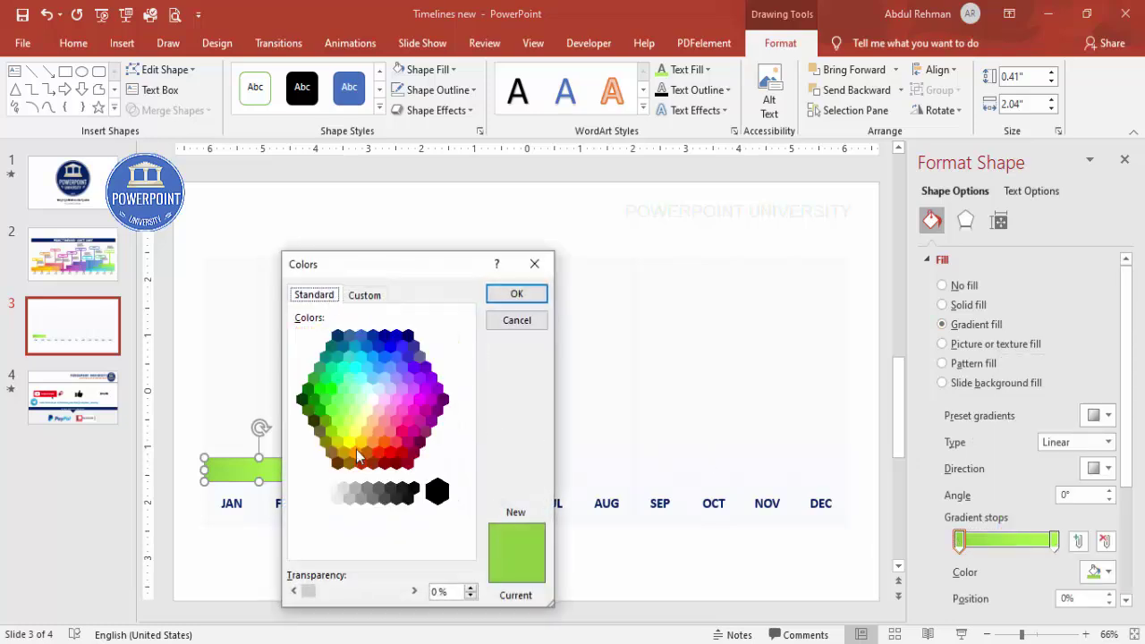
left_click(357, 456)
left_click(501, 295)
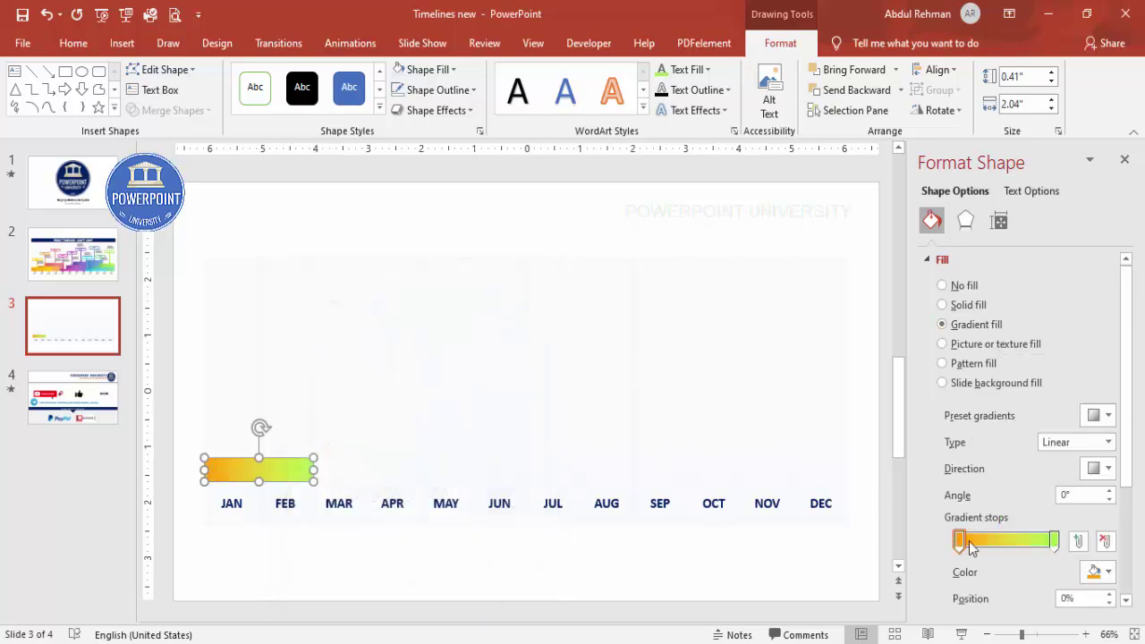
Step: Set the right gradient stop to a darker yellow-orange and reselect the bar
left_click(1054, 539)
left_click(1097, 572)
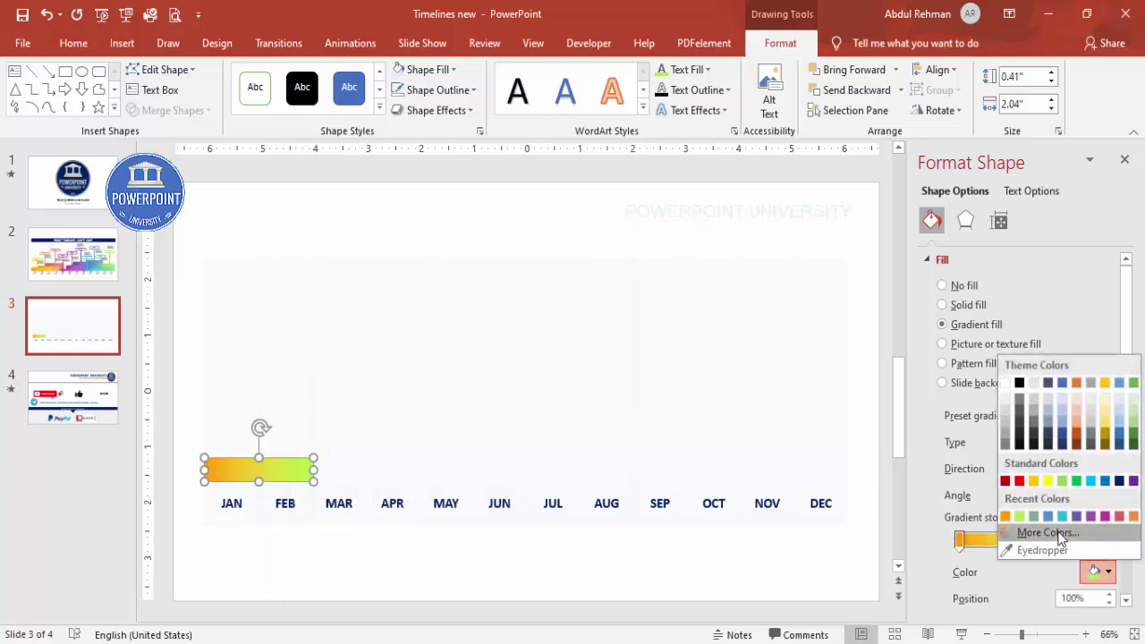
left_click(1046, 532)
left_click(304, 295)
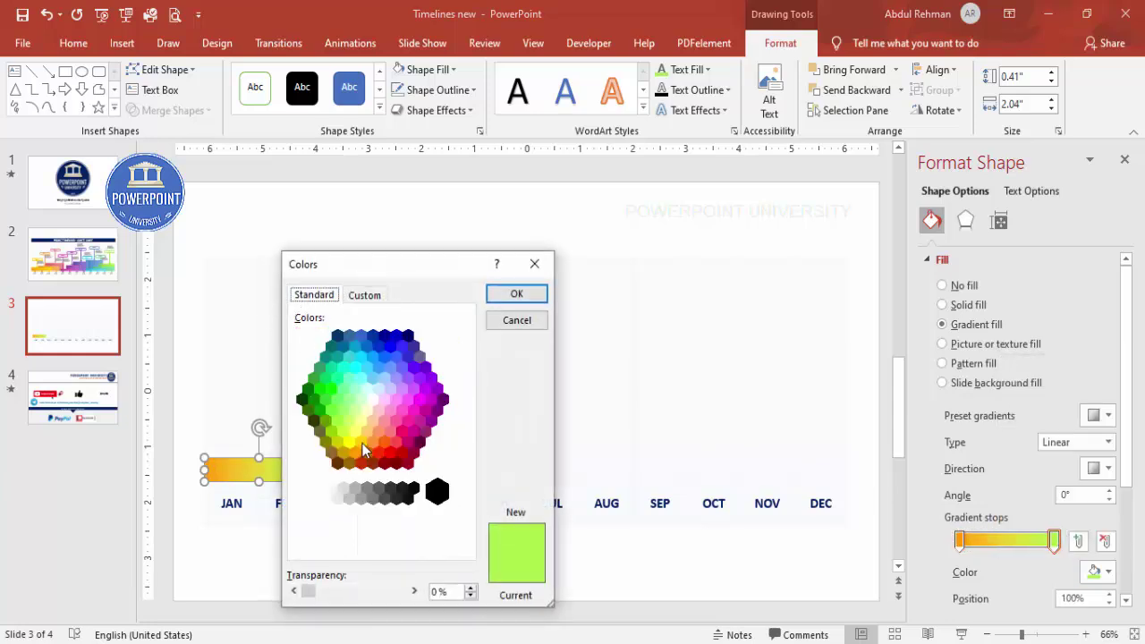
left_click(361, 442)
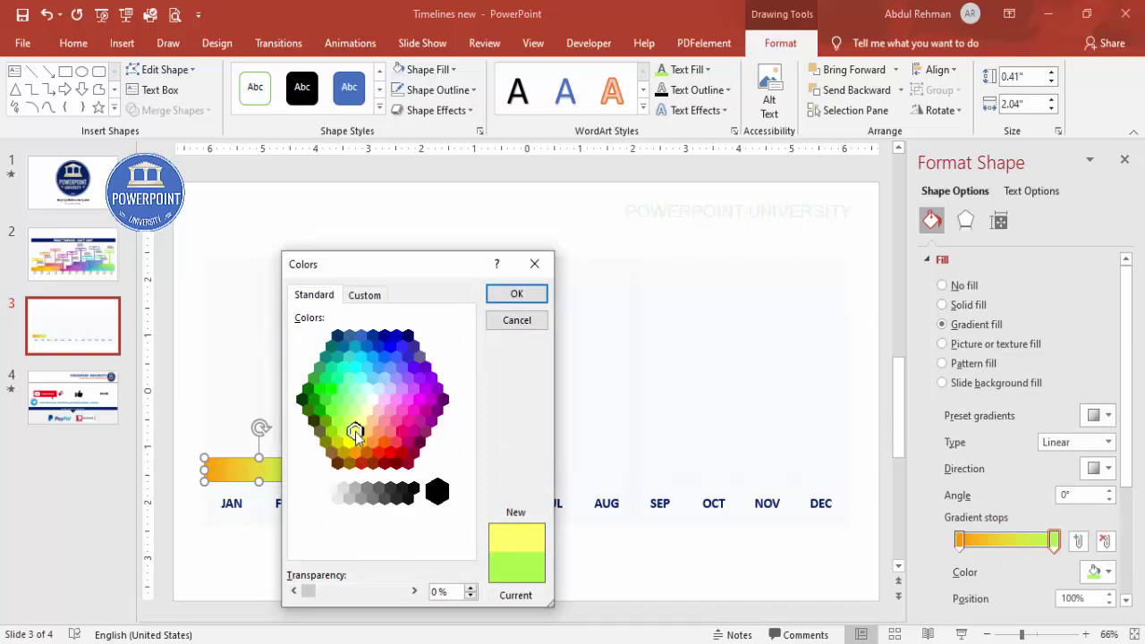
left_click(514, 294)
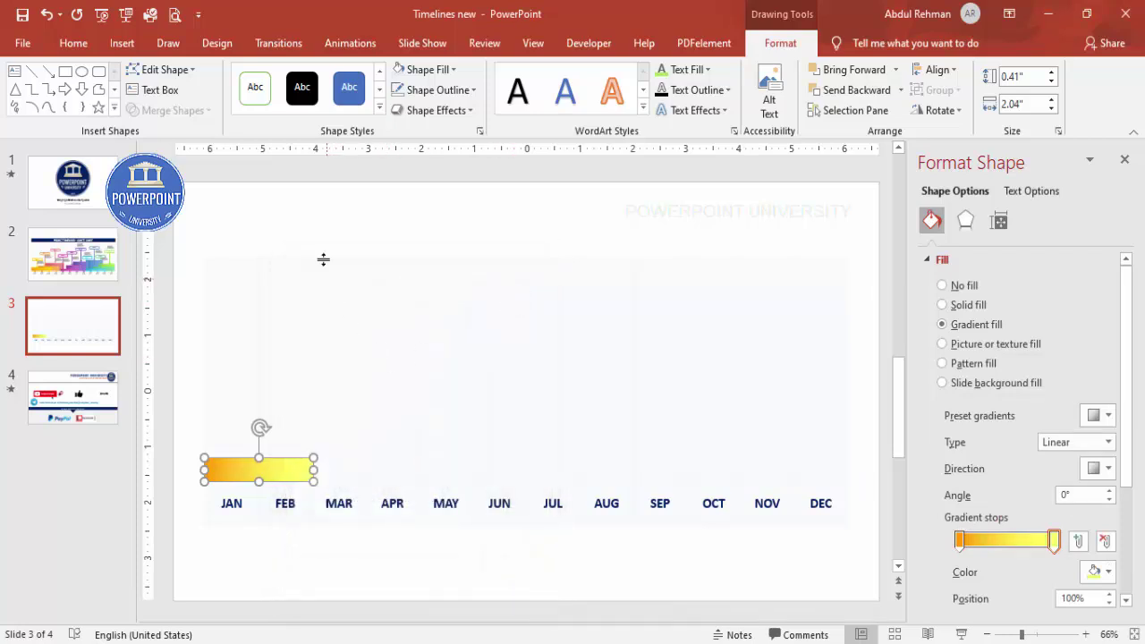
left_click(1097, 571)
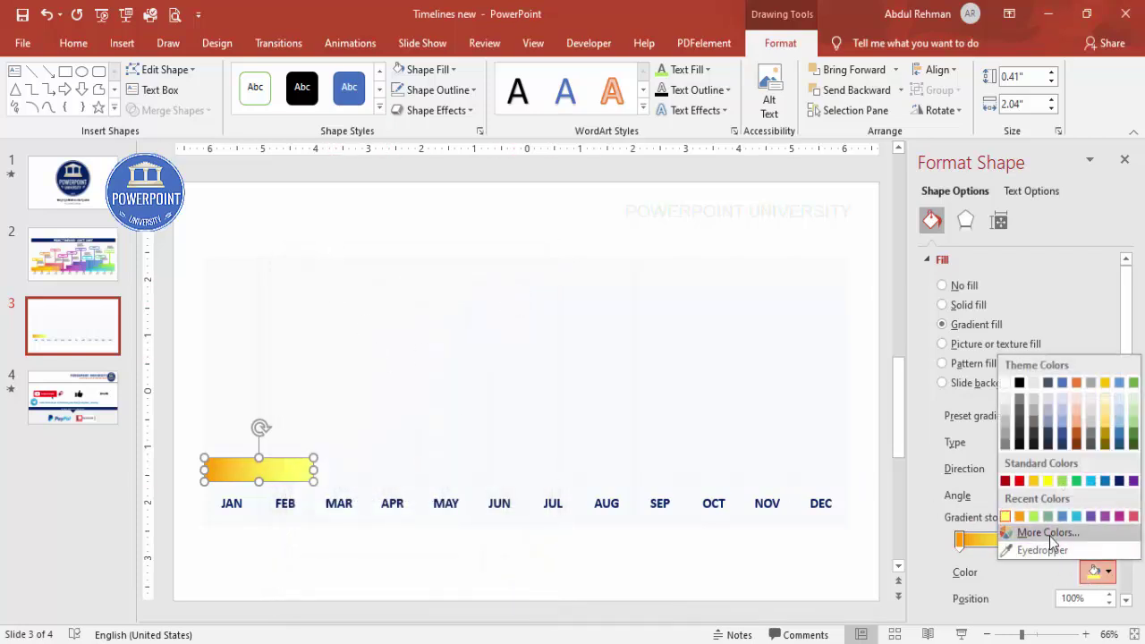
left_click(1046, 533)
left_click(367, 444)
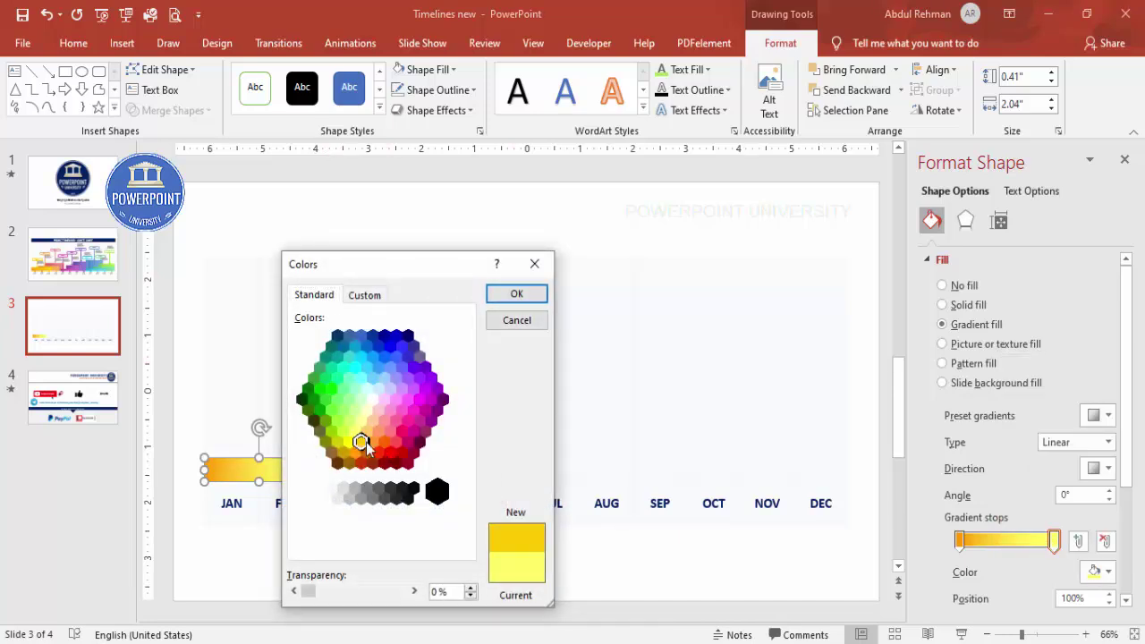
left_click(533, 300)
left_click(372, 234)
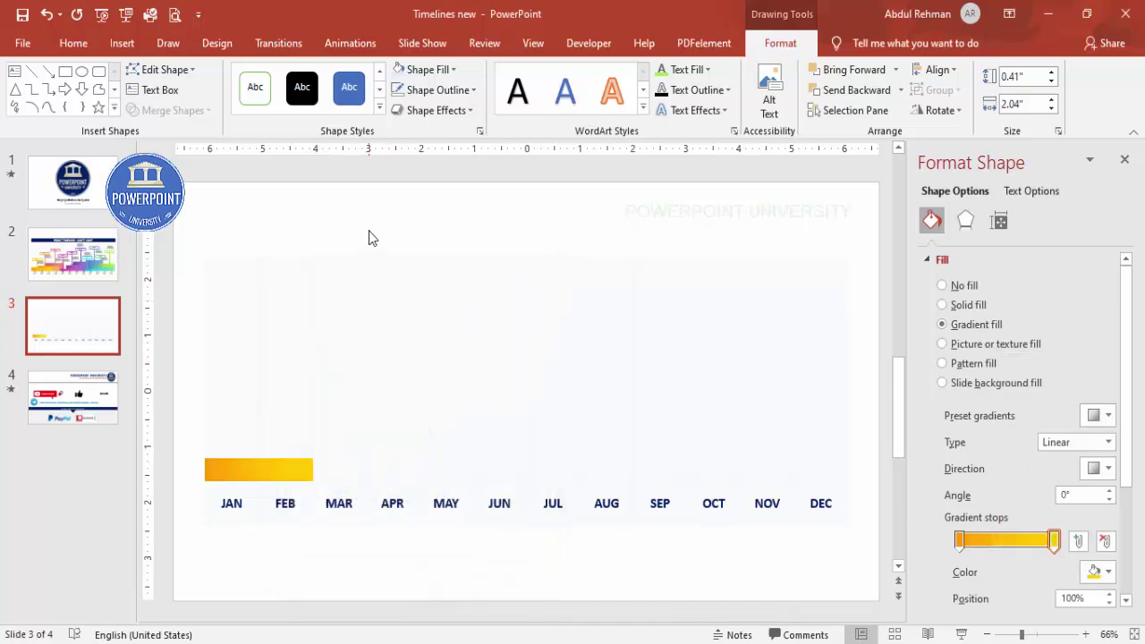
left_click(285, 461)
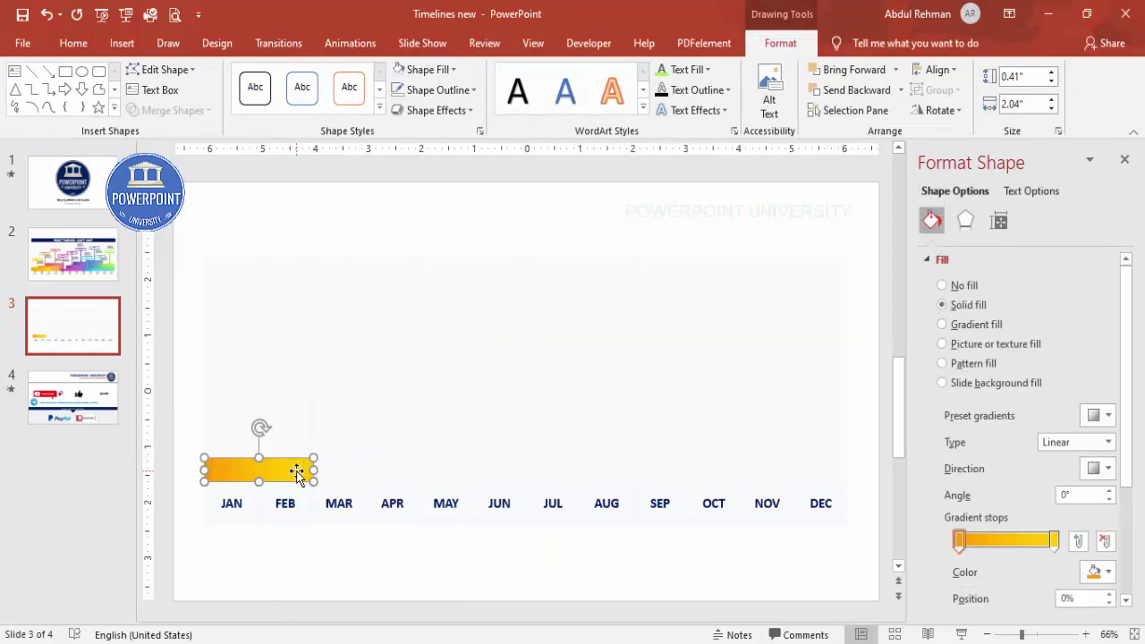
Step: Duplicate the bar over MAR–APR and make both its gradient stops purple
left_click_drag(296, 471, 394, 459)
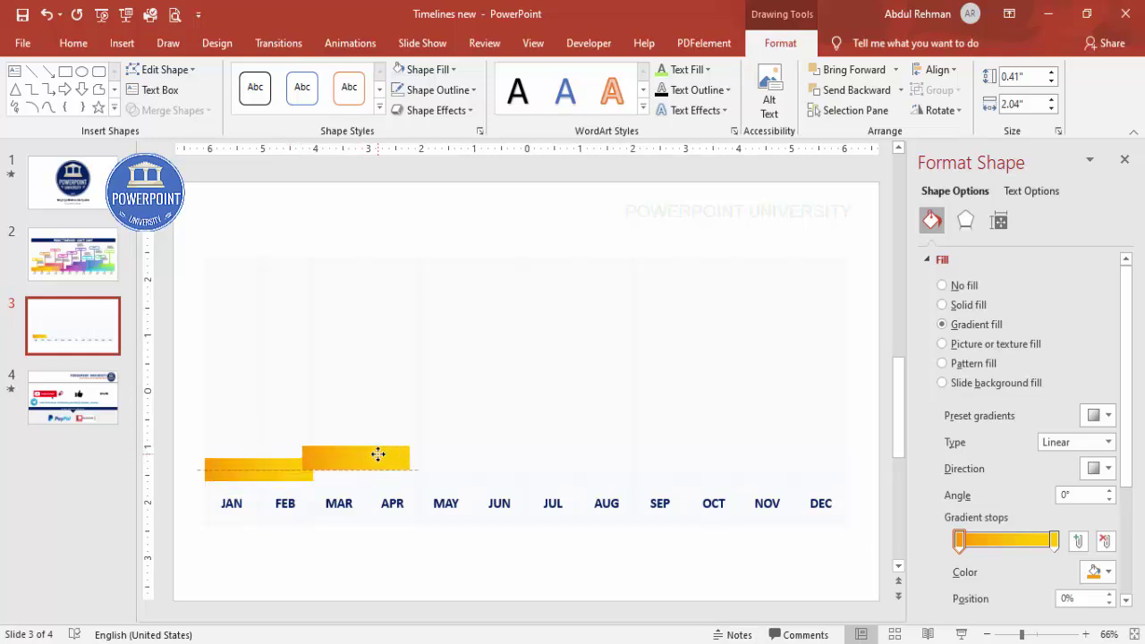
left_click(1096, 572)
left_click(1046, 532)
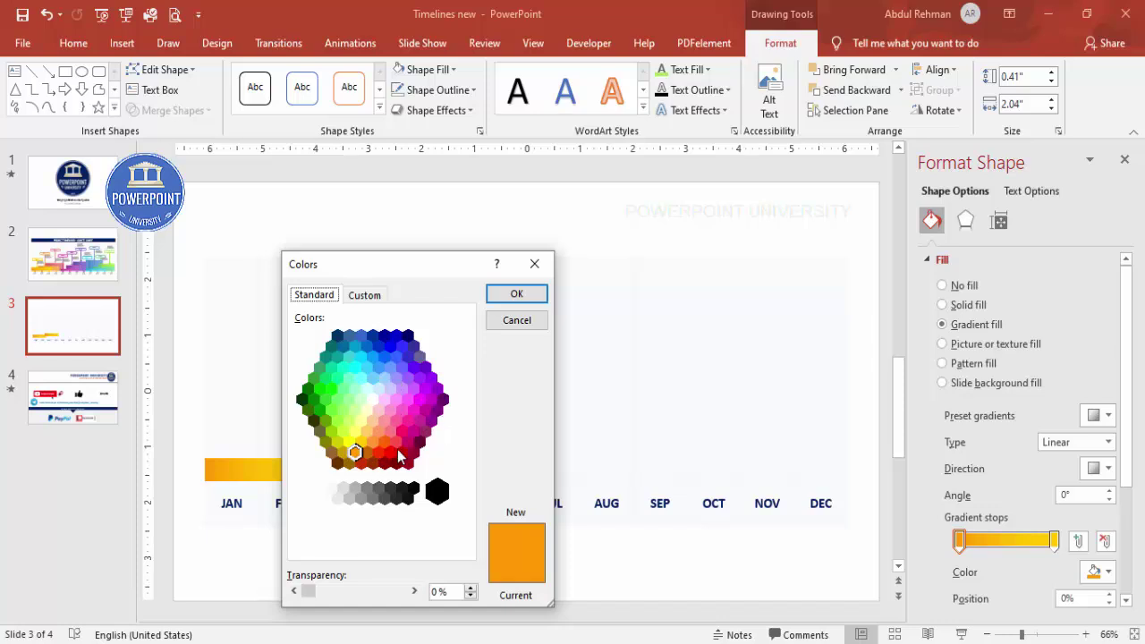
left_click(430, 389)
left_click(512, 296)
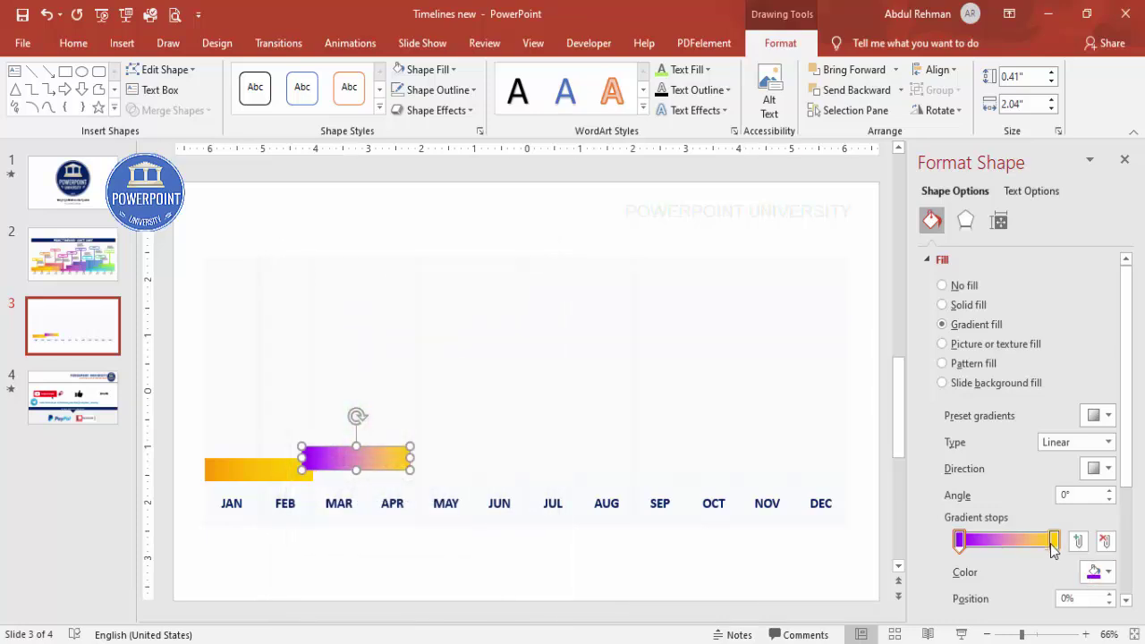
left_click(1054, 541)
left_click(1096, 572)
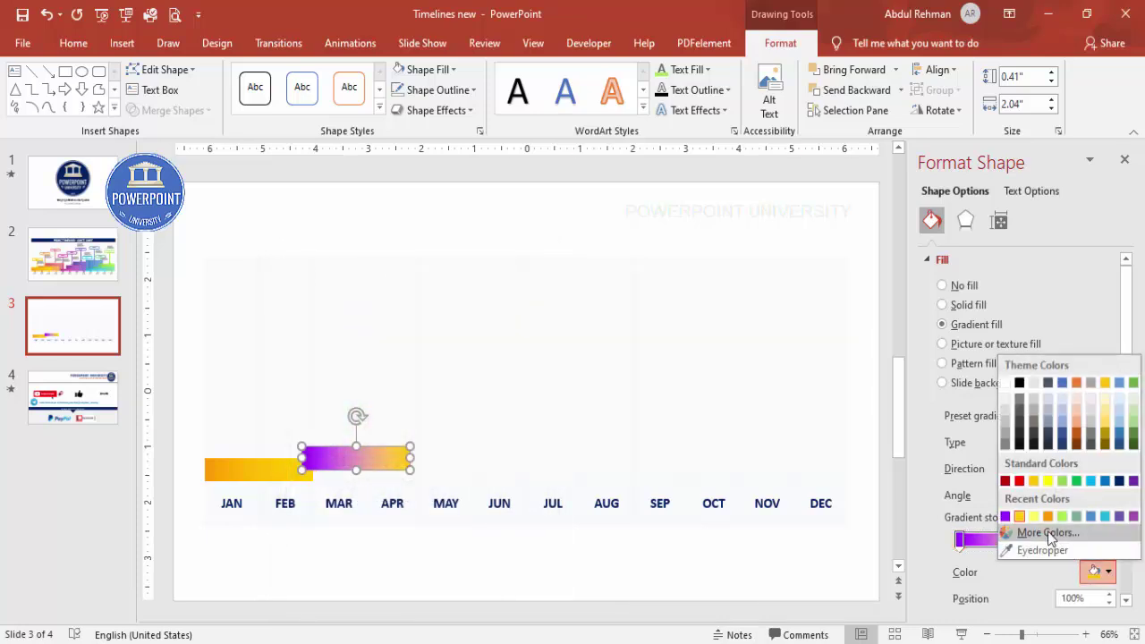
left_click(1047, 532)
left_click(408, 378)
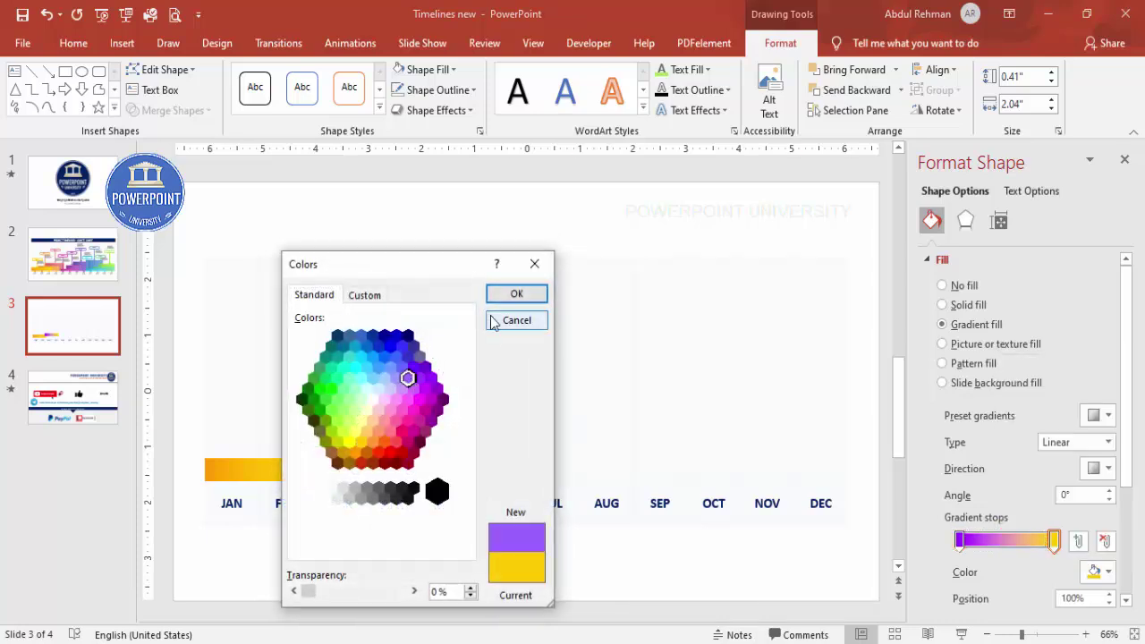
left_click(511, 296)
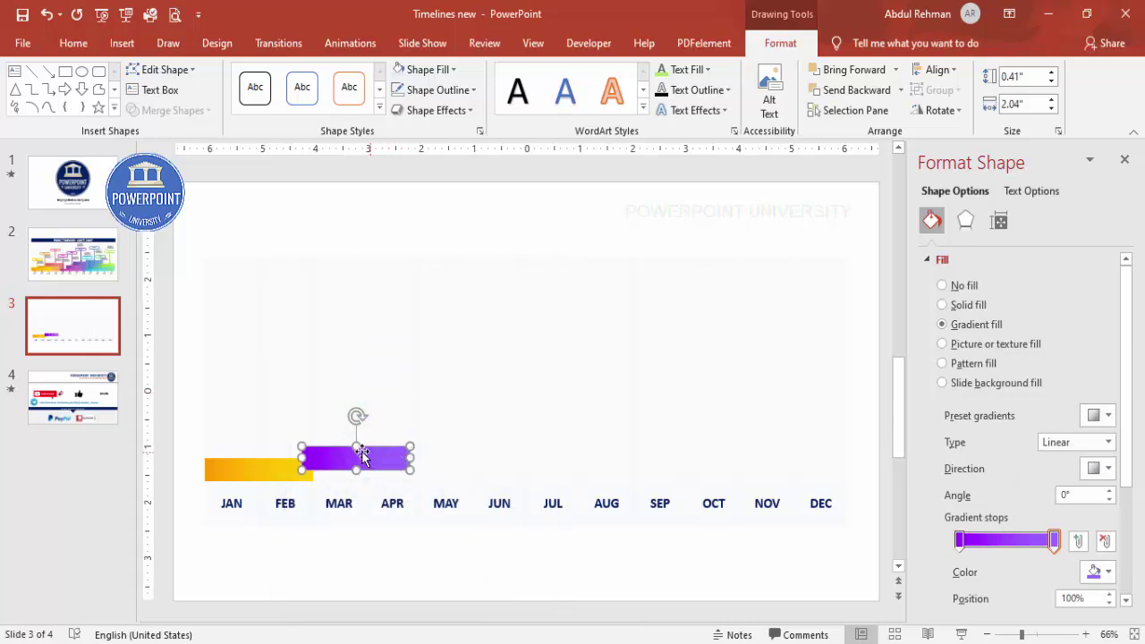
Step: Enlarge the purple bar to 0.7" by 2.62" and send it behind the orange bar
left_click_drag(357, 448, 421, 458)
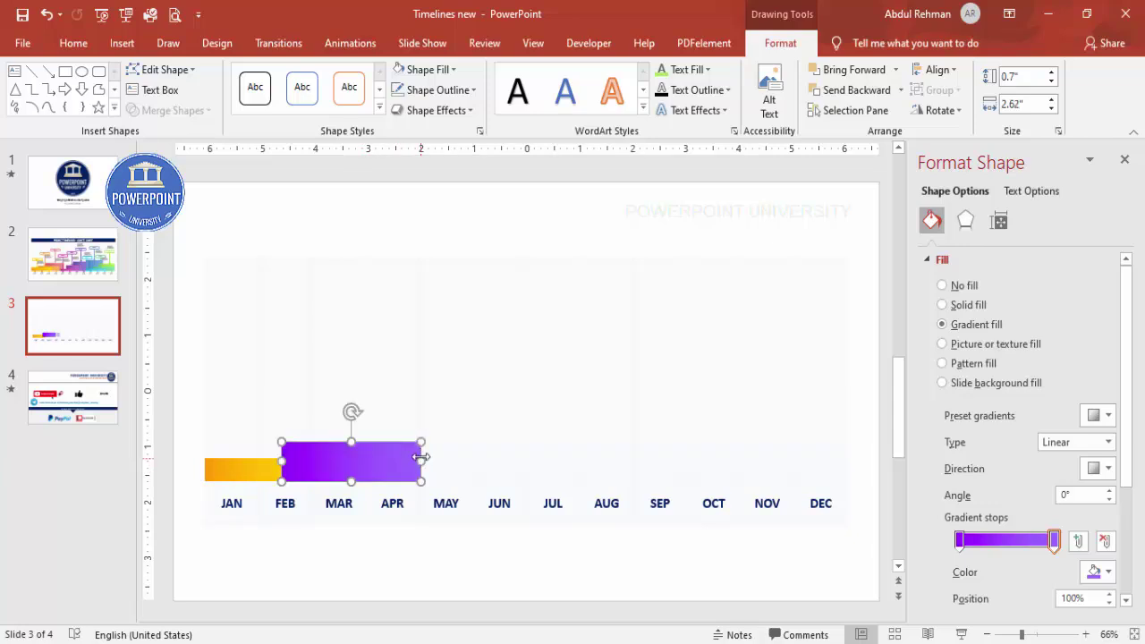
left_click(854, 90)
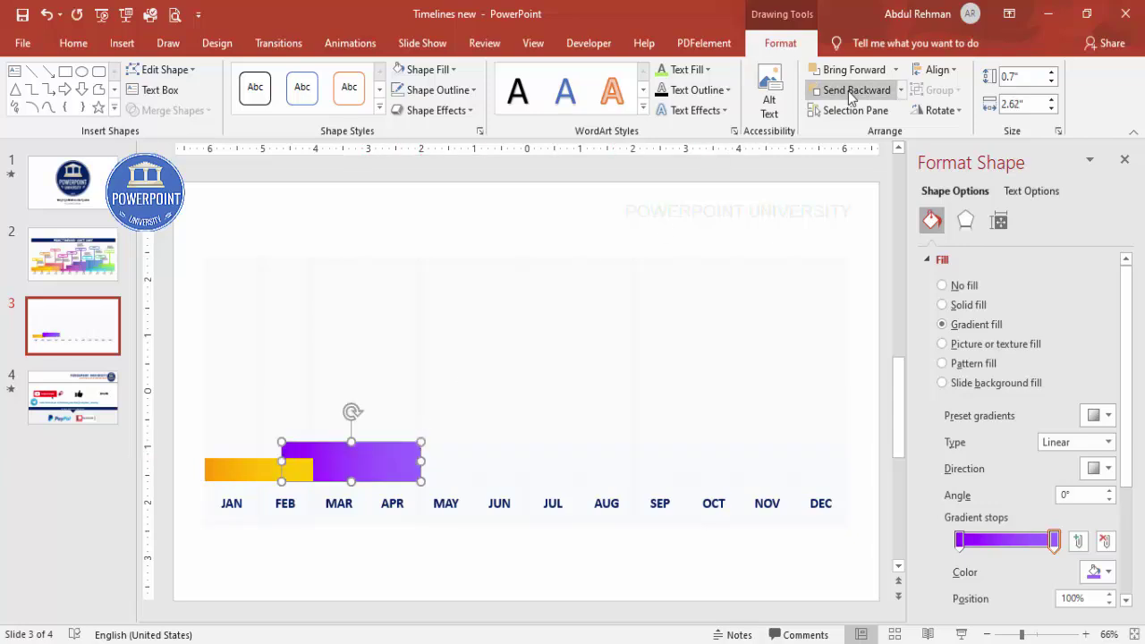
left_click(509, 227)
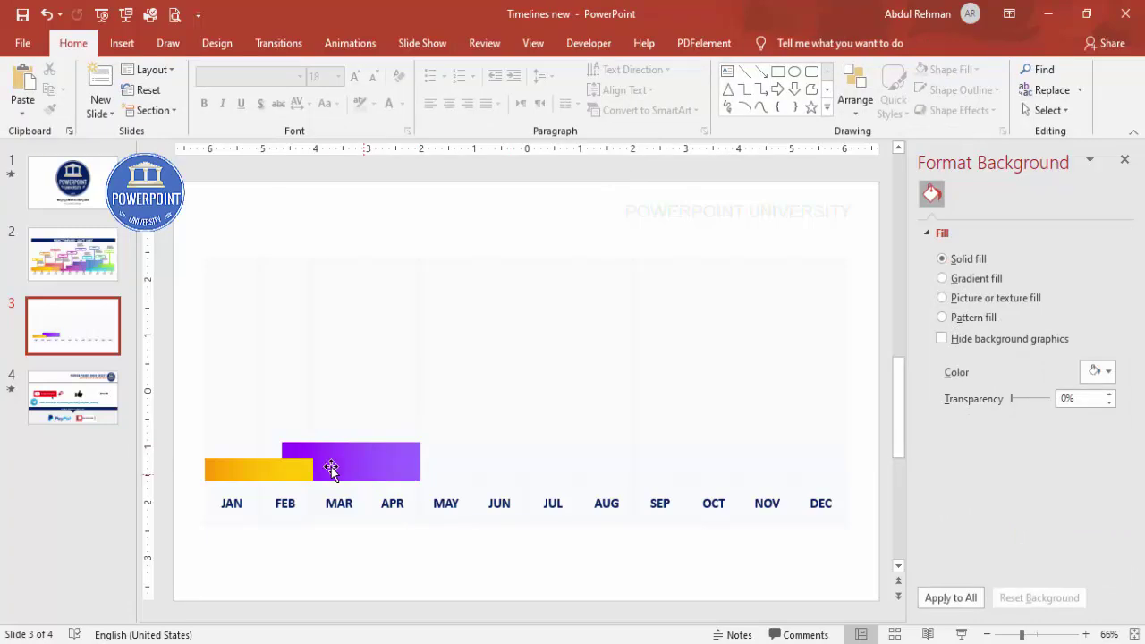